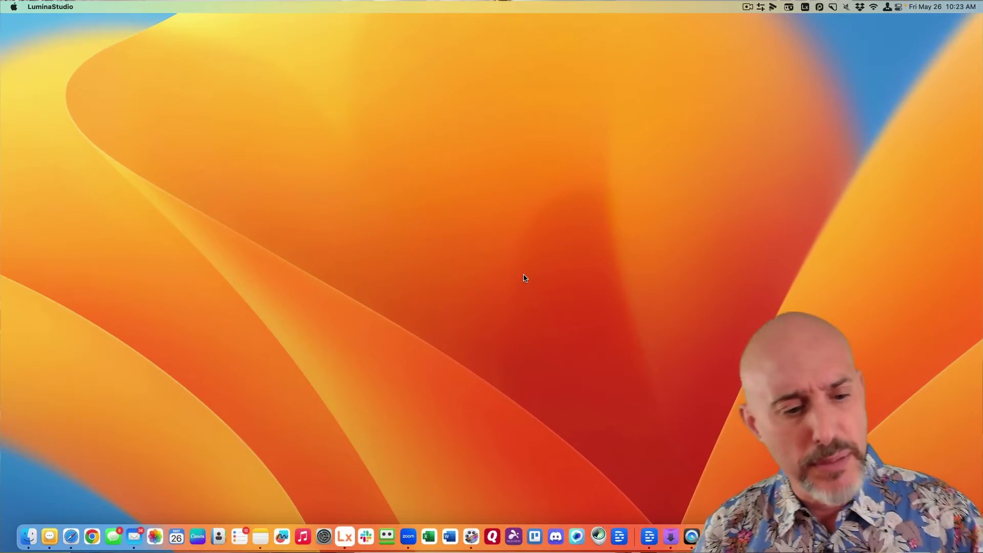
Launch Mail from the Dock and scroll through the sidebar's mailboxes to review them.
left_click(128, 543)
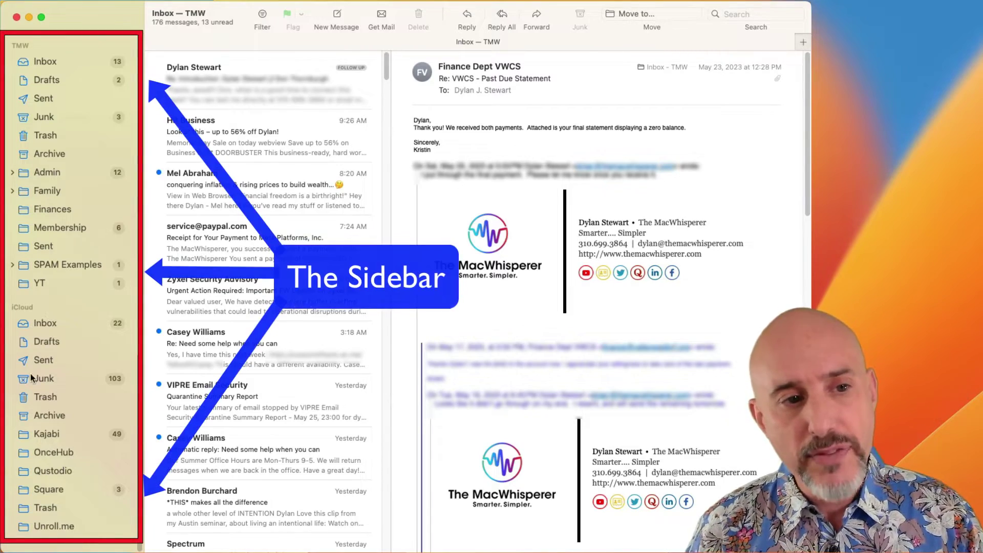
scroll(59, 254, "up", 15)
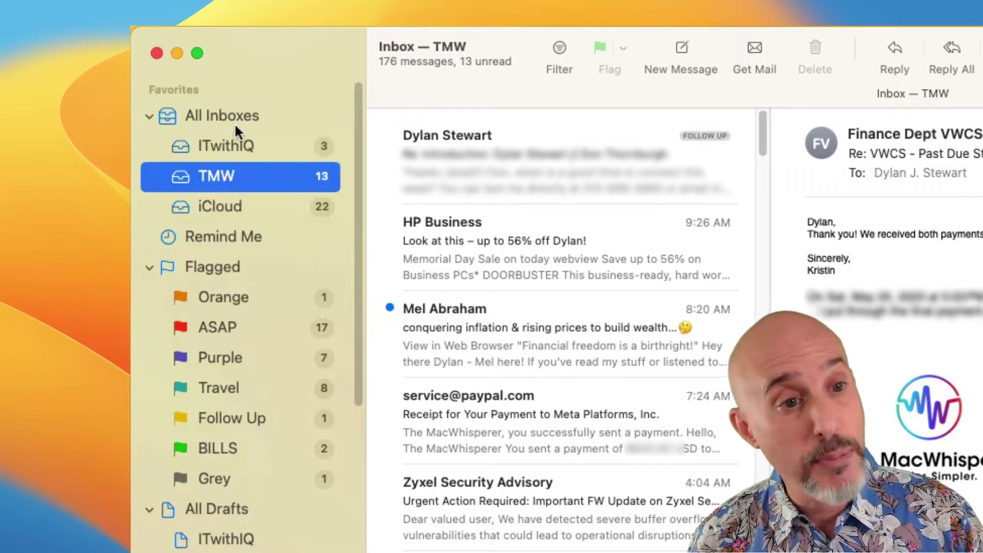
scroll(218, 183, "down", 10)
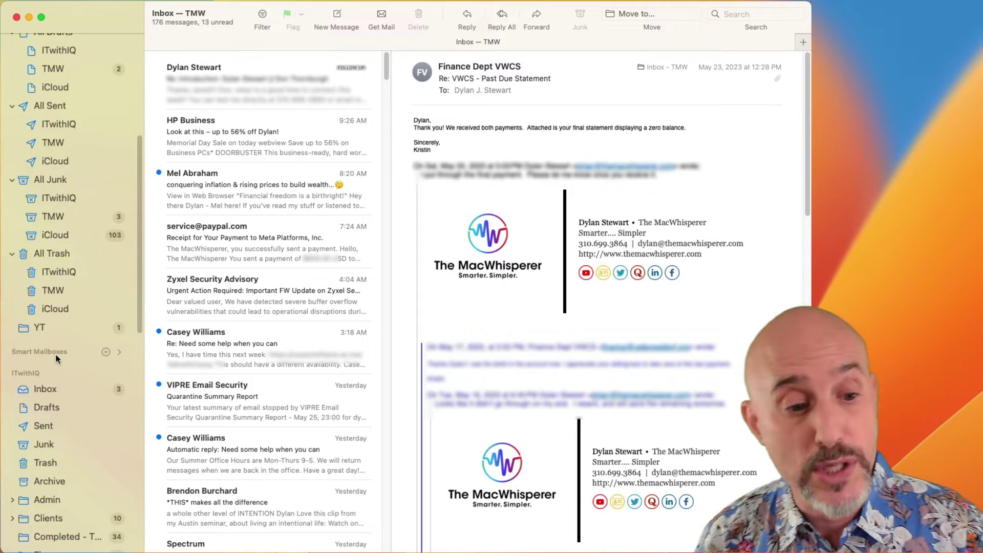
scroll(55, 355, "down", 1)
scroll(56, 355, "down", 3)
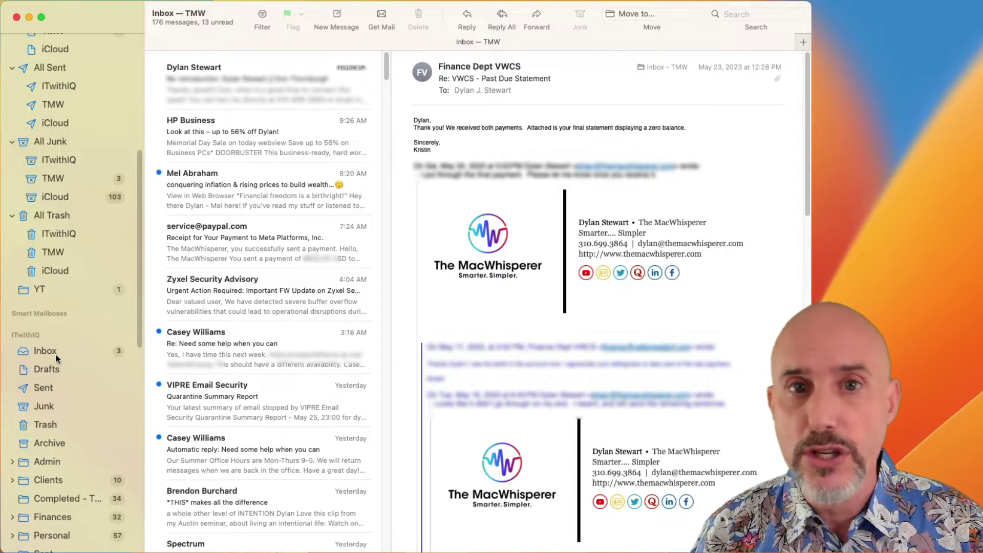
scroll(55, 355, "down", 5)
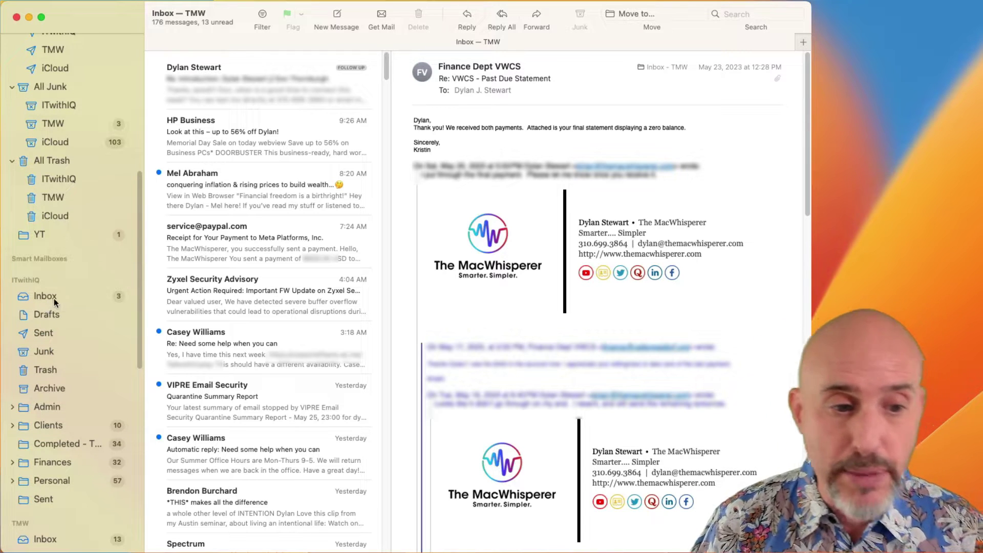
scroll(33, 376, "down", 9)
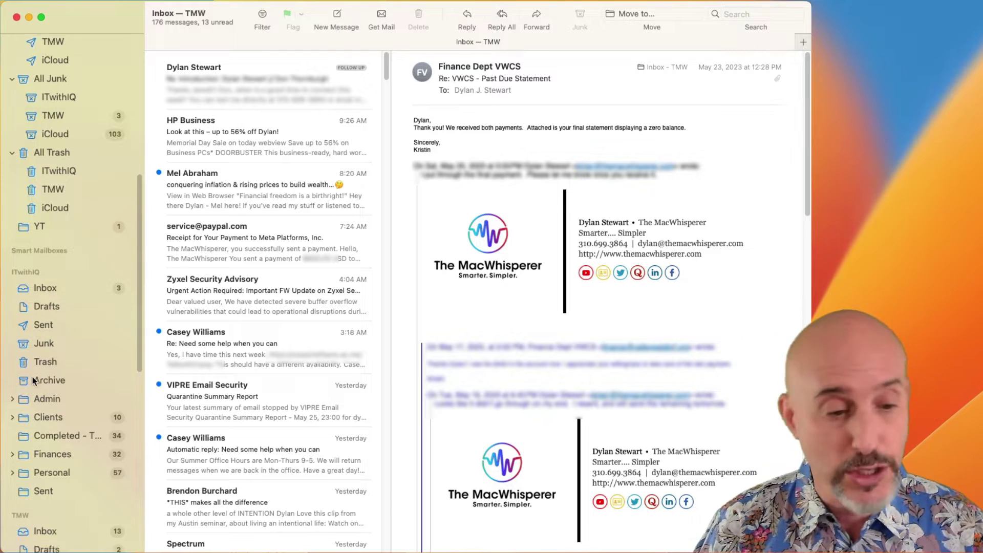
scroll(33, 376, "down", 9)
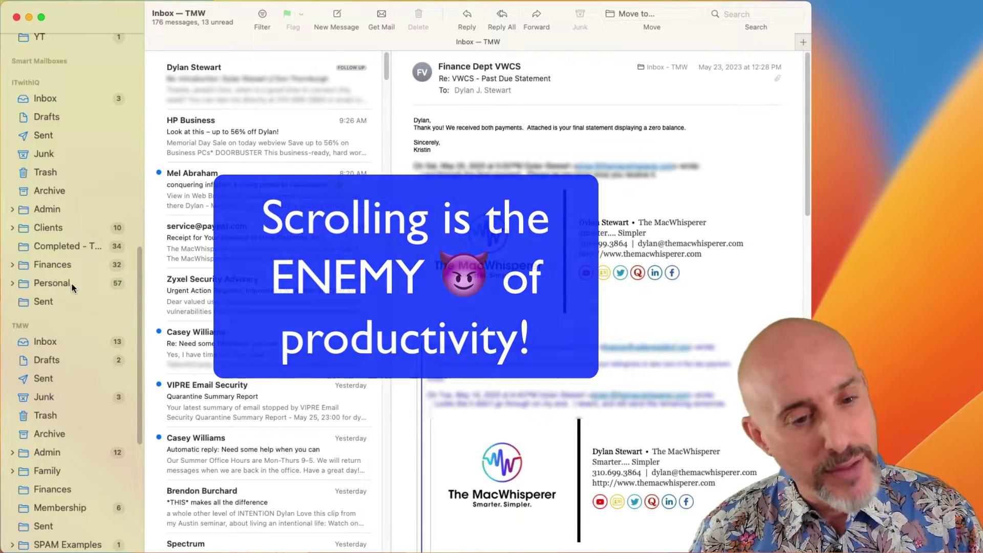
scroll(72, 283, "up", 15)
scroll(72, 284, "down", 10)
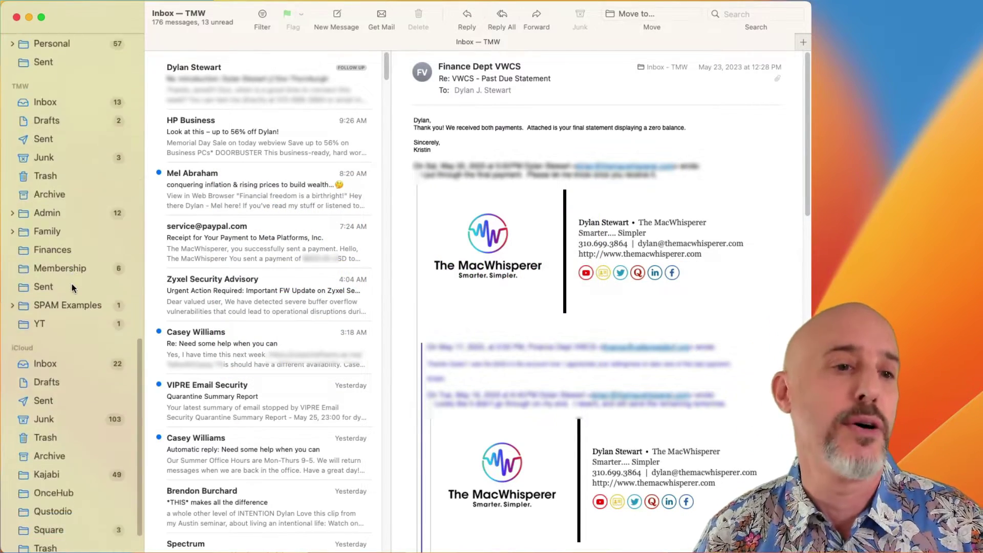
scroll(72, 284, "up", 12)
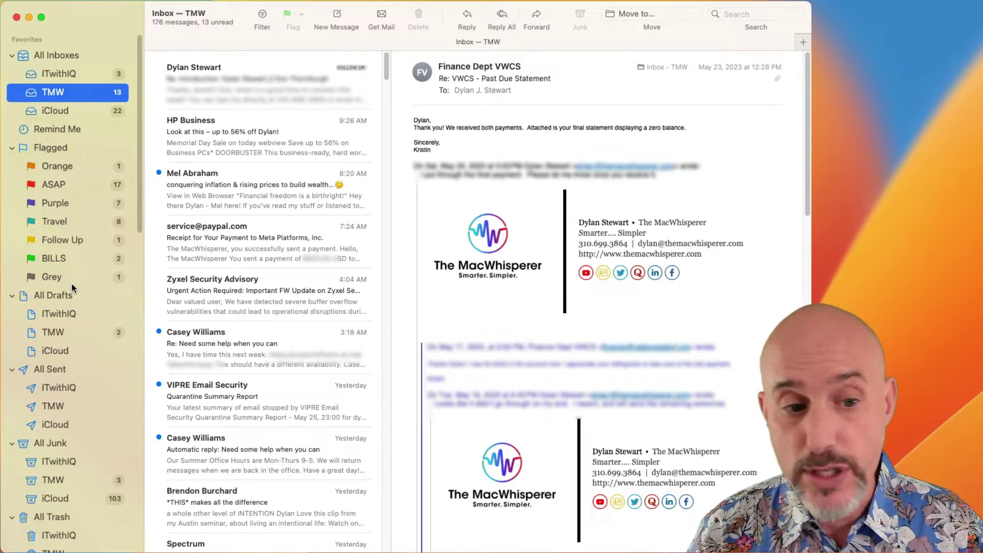
Collapse the iCloud, TMW and ITwithIQ account sections in the sidebar.
scroll(91, 322, "down", 10)
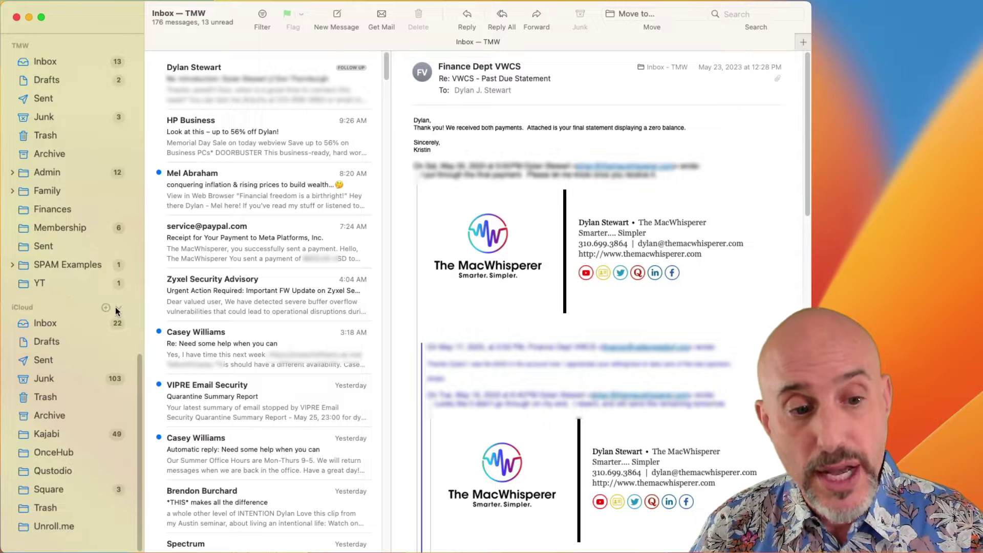
left_click(117, 306)
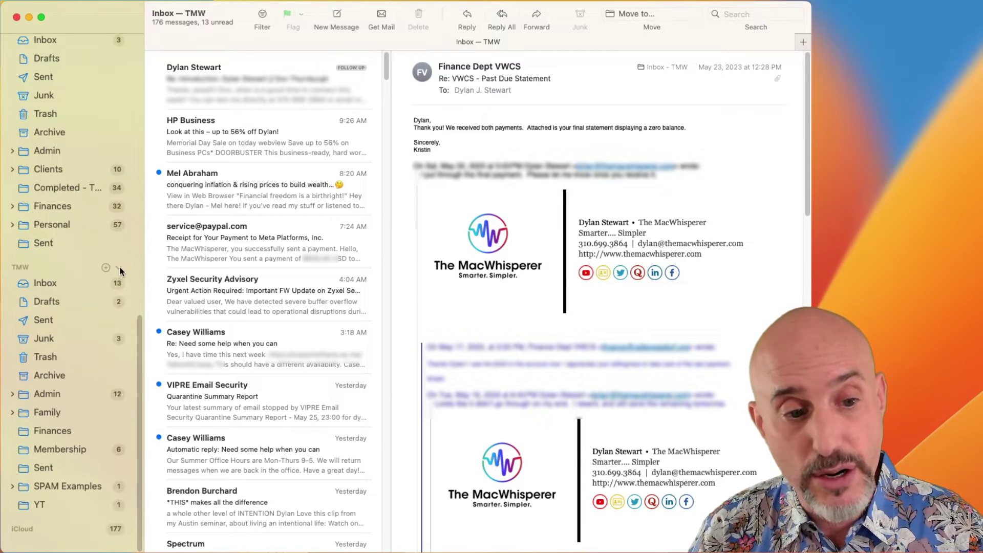
left_click(119, 268)
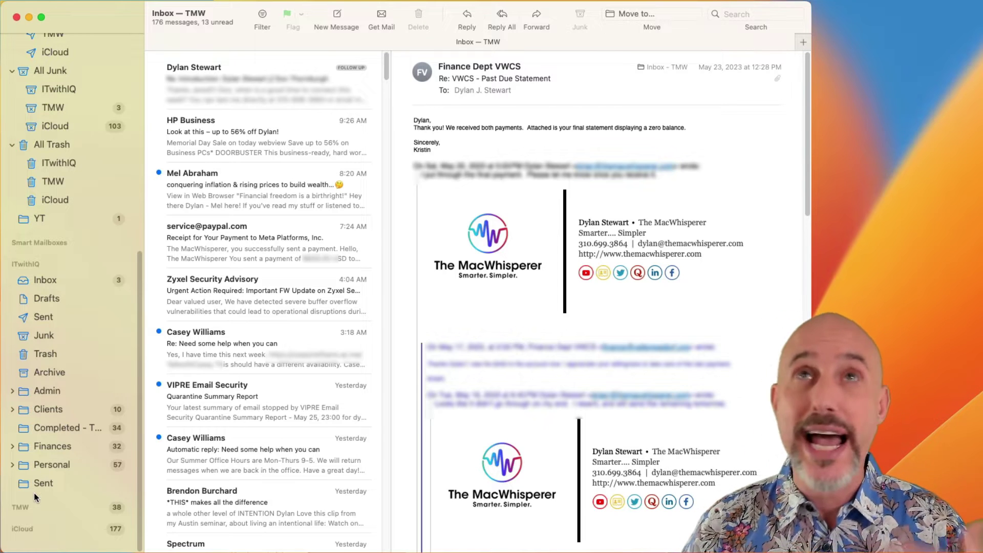
mouse_move(53, 515)
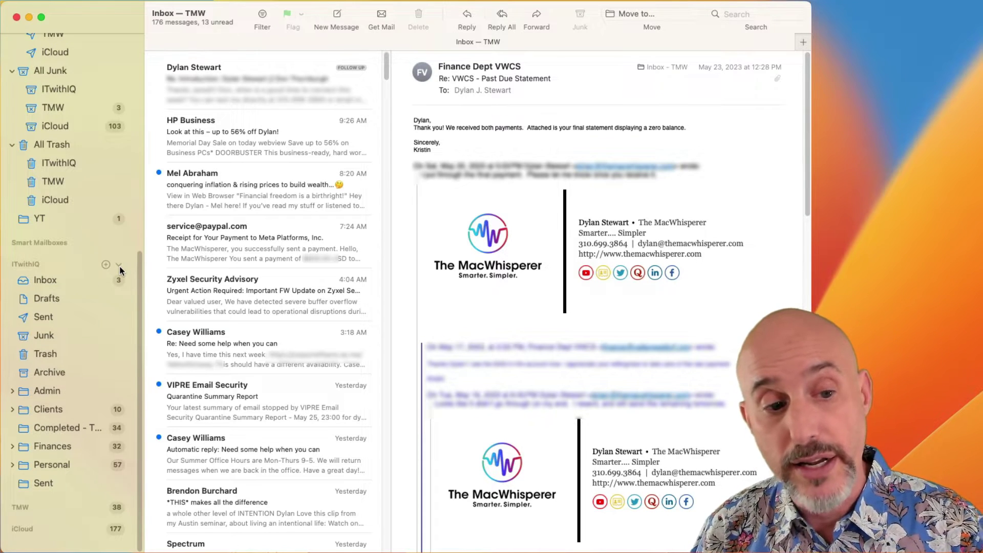
left_click(119, 266)
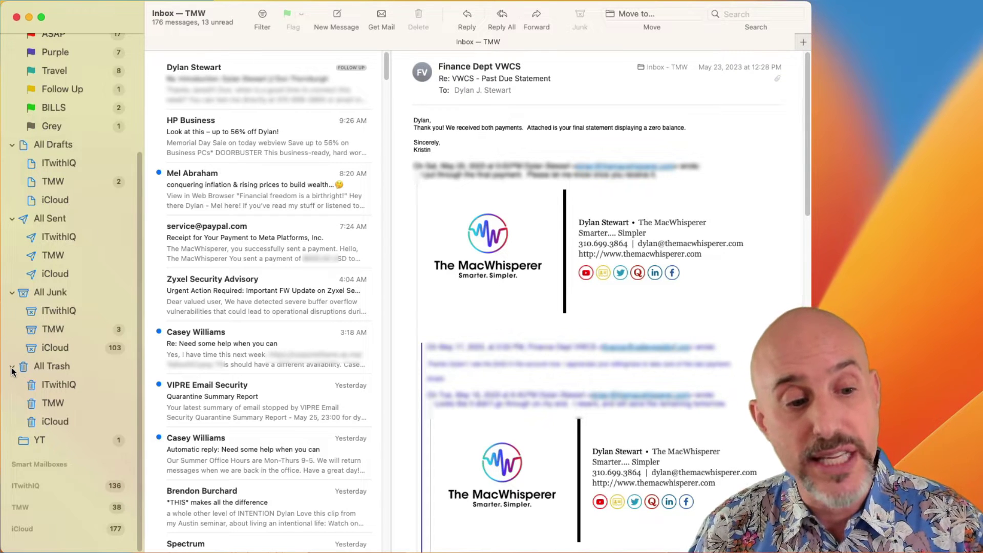
Collapse the Flagged, All Drafts, All Sent, All Junk and All Trash groups.
scroll(12, 371, "up", 5)
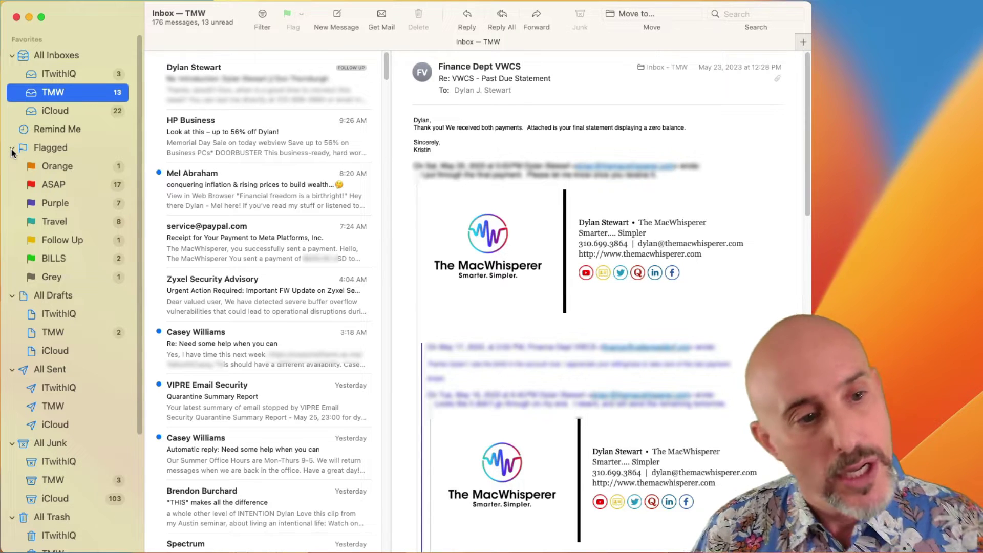
left_click(11, 149)
left_click(12, 166)
left_click(13, 185)
left_click(13, 204)
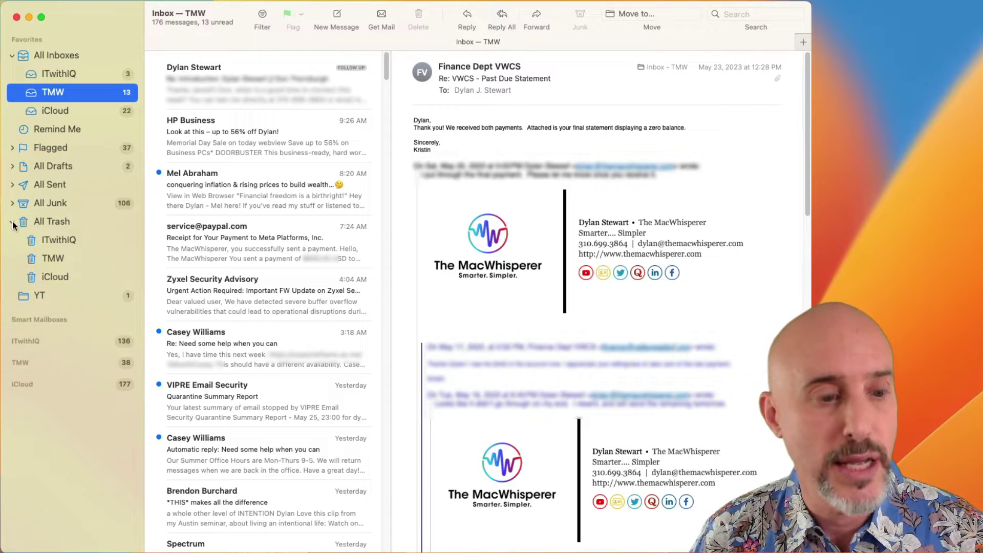
left_click(12, 222)
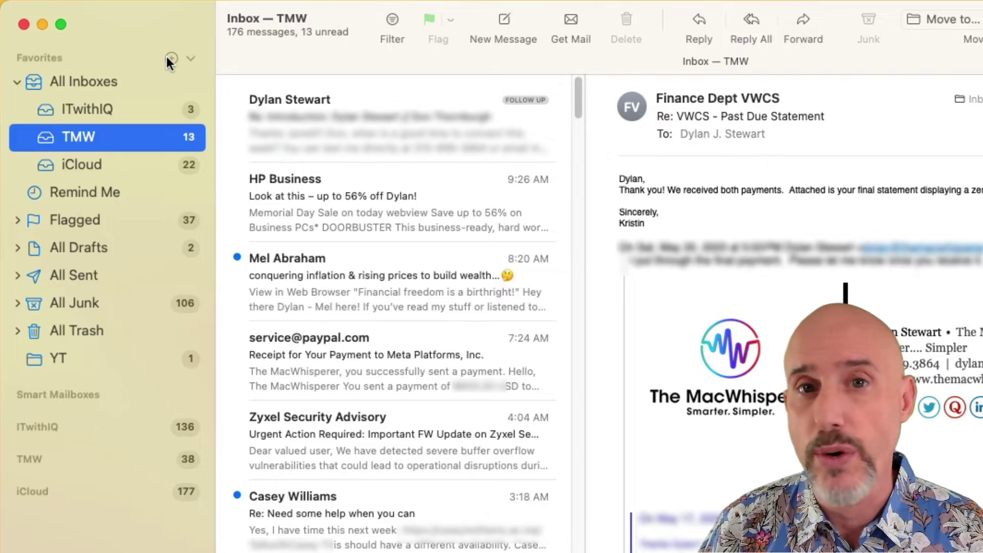
Add the ITwithIQ Personal mailbox to Favorites using the + button beside Favorites.
left_click(167, 56)
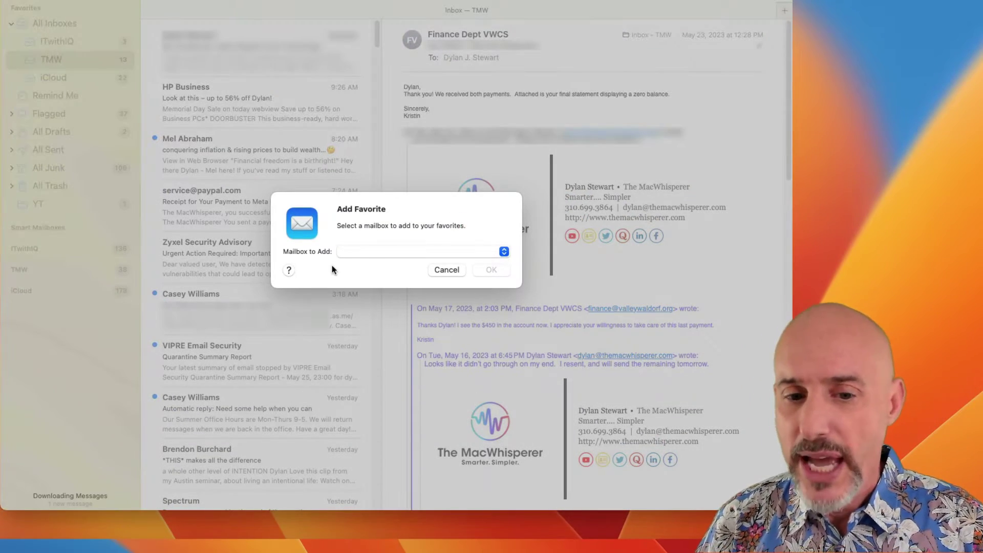
left_click(364, 251)
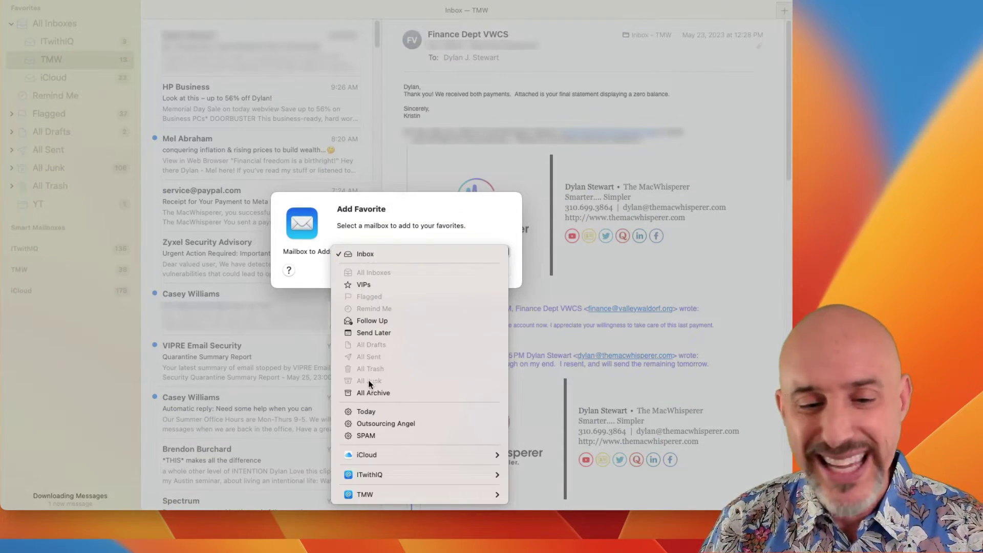
mouse_move(363, 471)
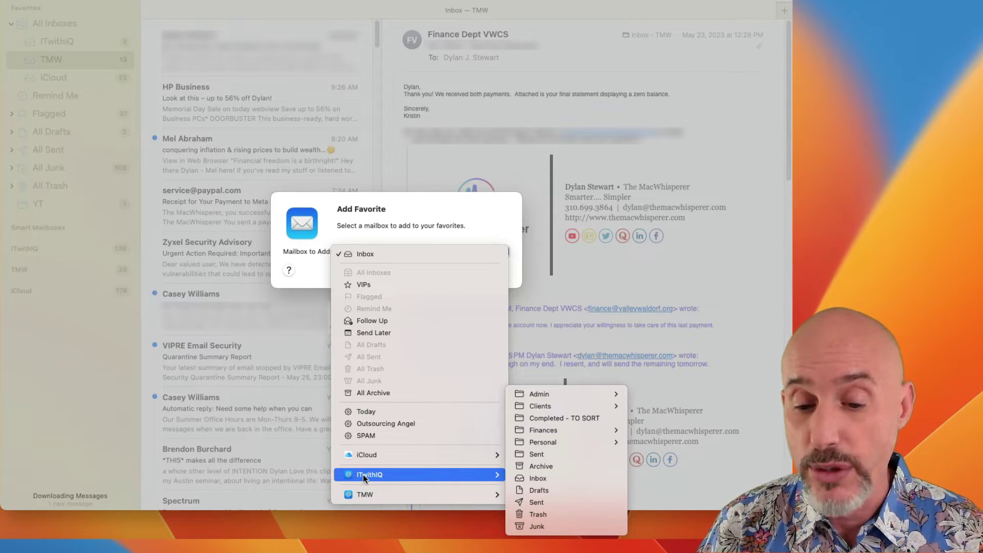
left_click(540, 443)
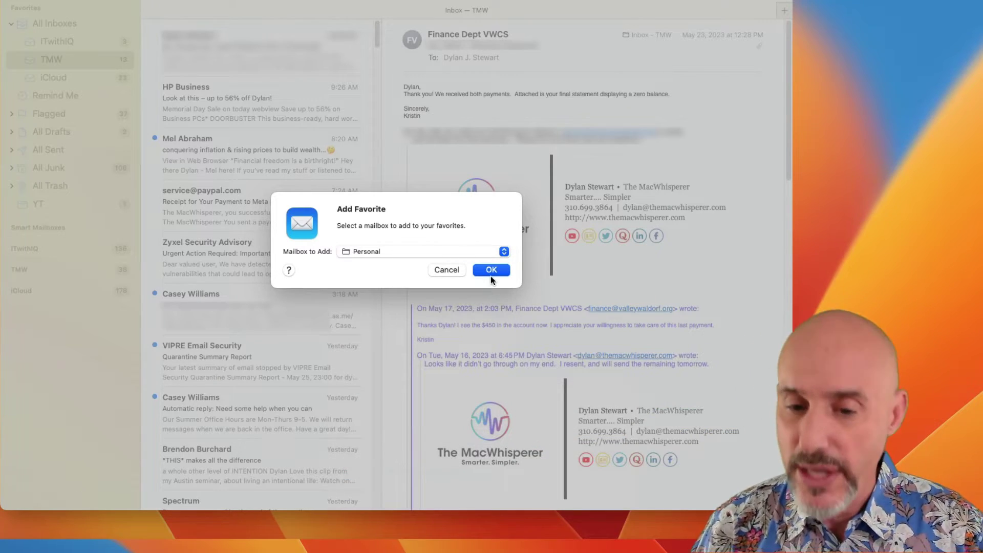
left_click(490, 271)
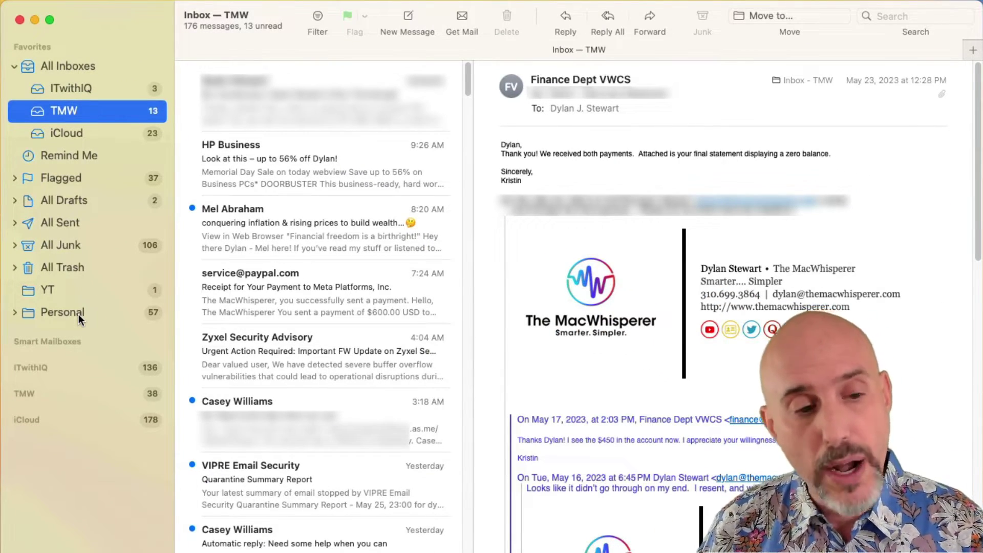
Remove Personal from Favorites, then add Admin and drag it up beneath YT.
right_click(77, 316)
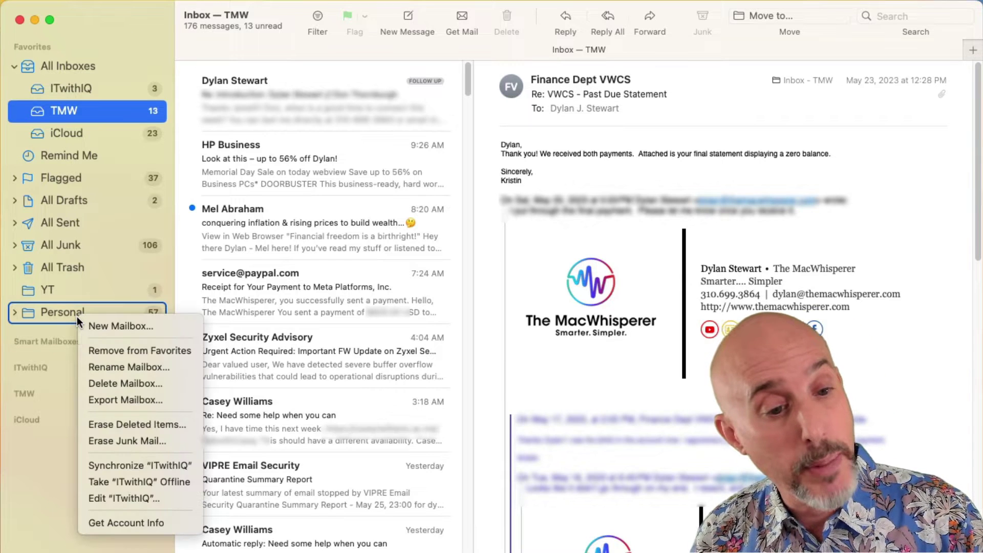
left_click(101, 348)
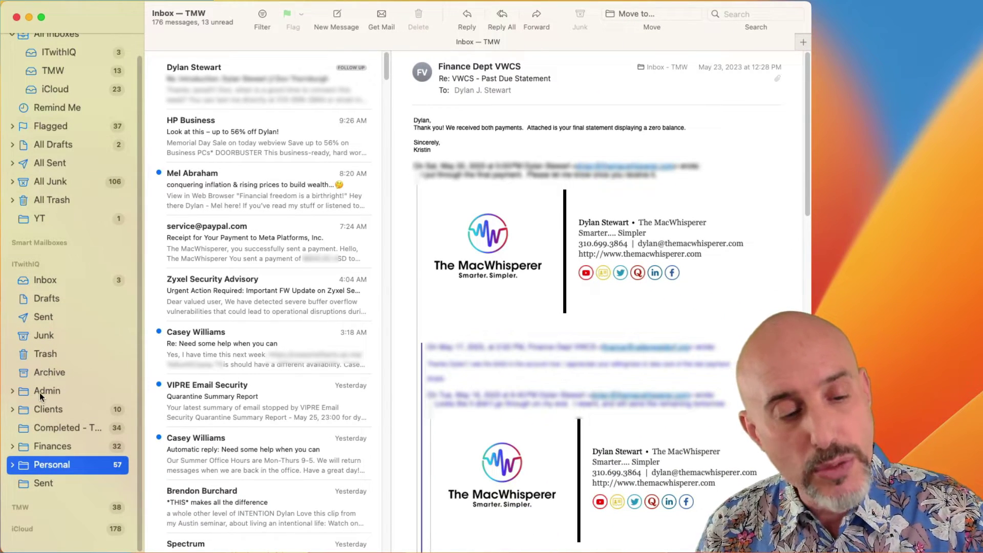
right_click(39, 393)
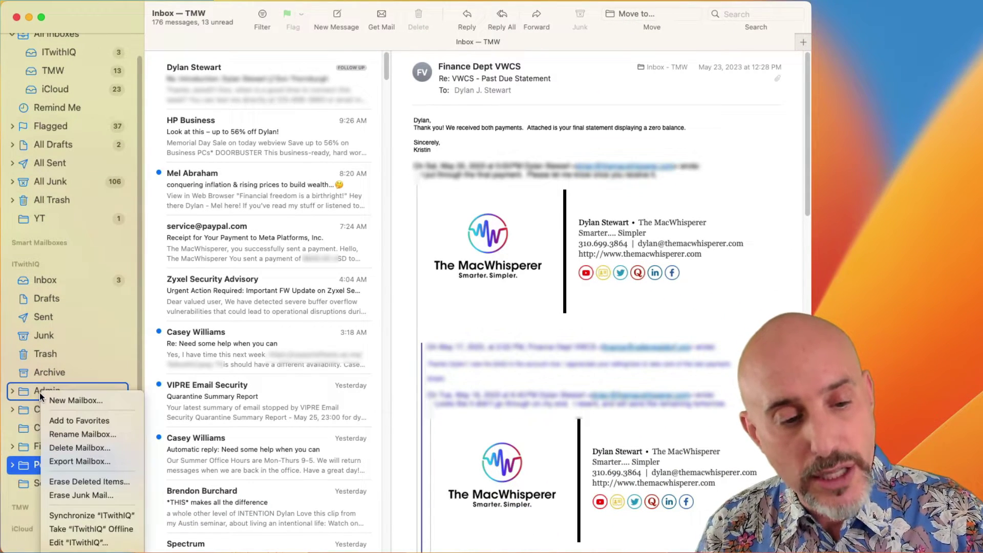
left_click(52, 421)
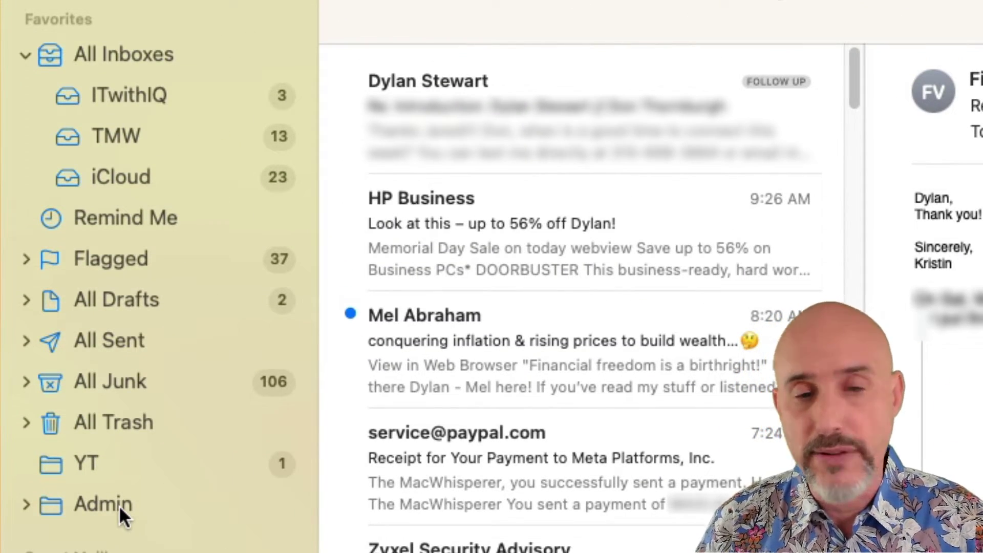
left_click_drag(119, 505, 69, 475)
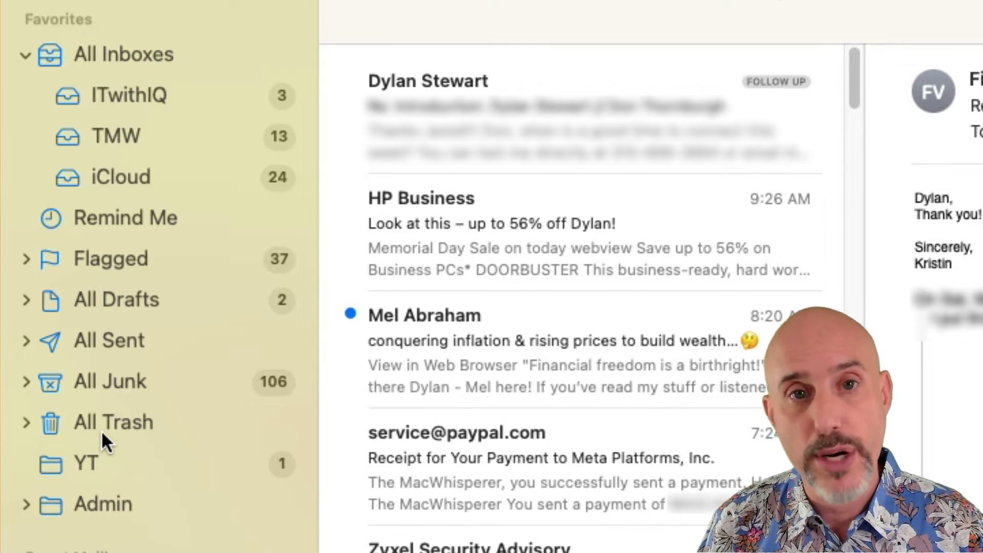
Go from All Inboxes through iCloud to the TMW inbox.
left_click(93, 53)
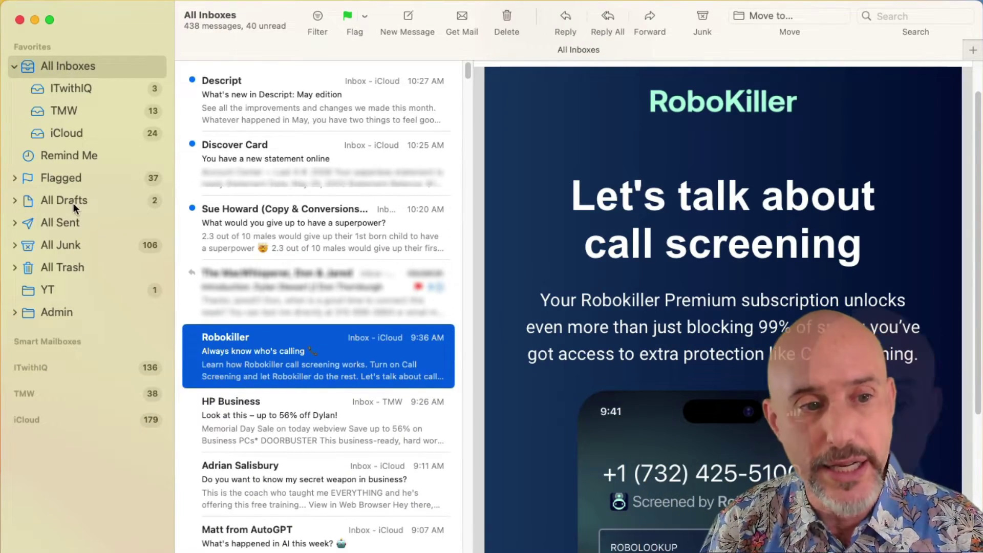
left_click(59, 133)
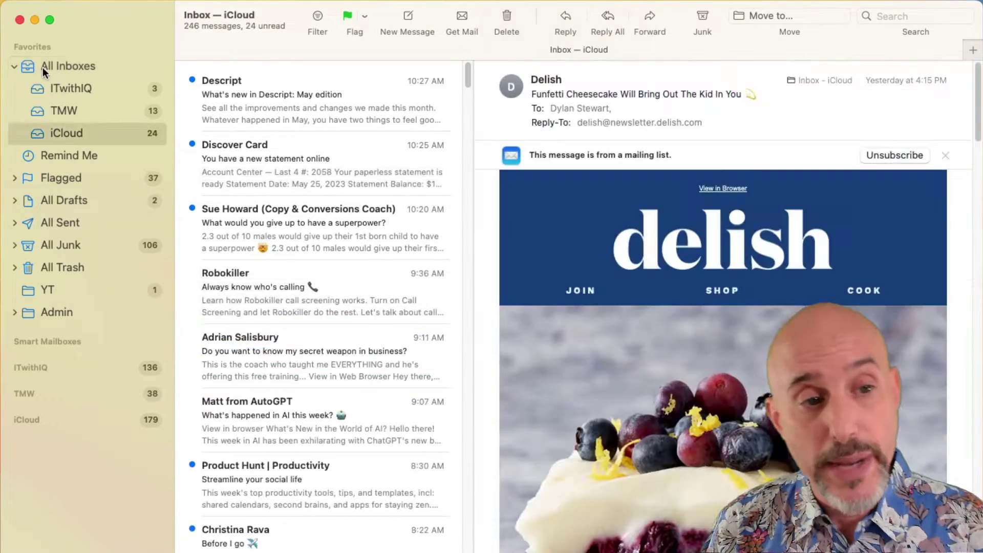
left_click(51, 112)
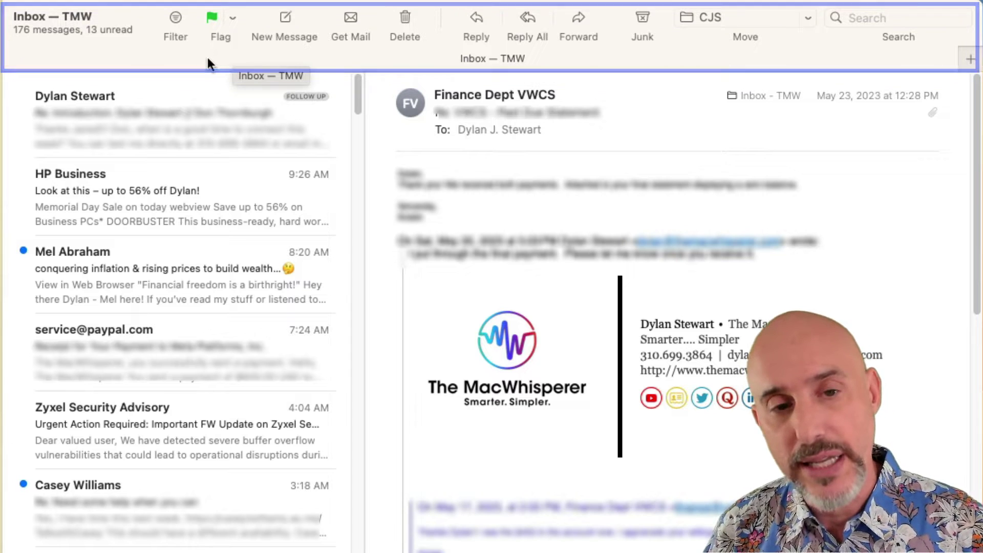
right_click(128, 8)
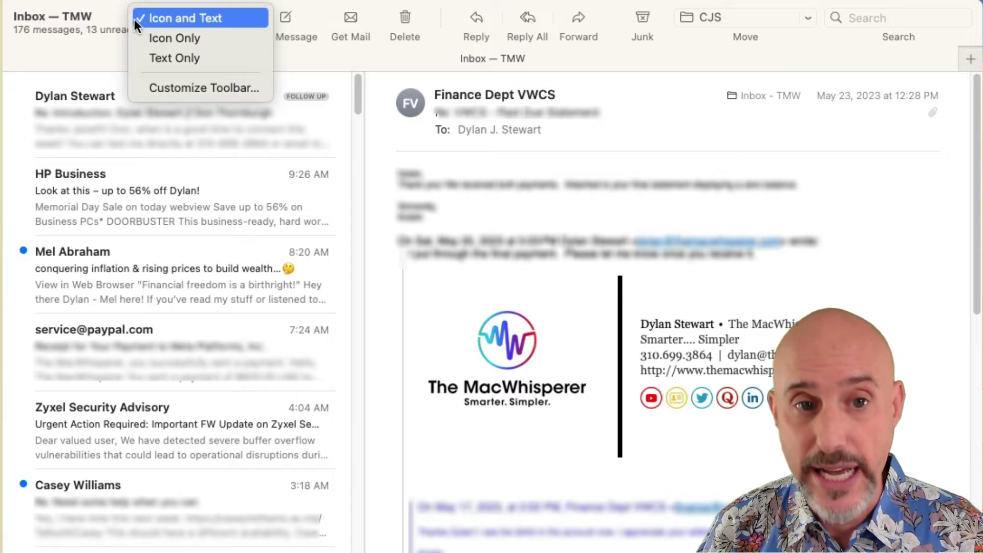
left_click(170, 88)
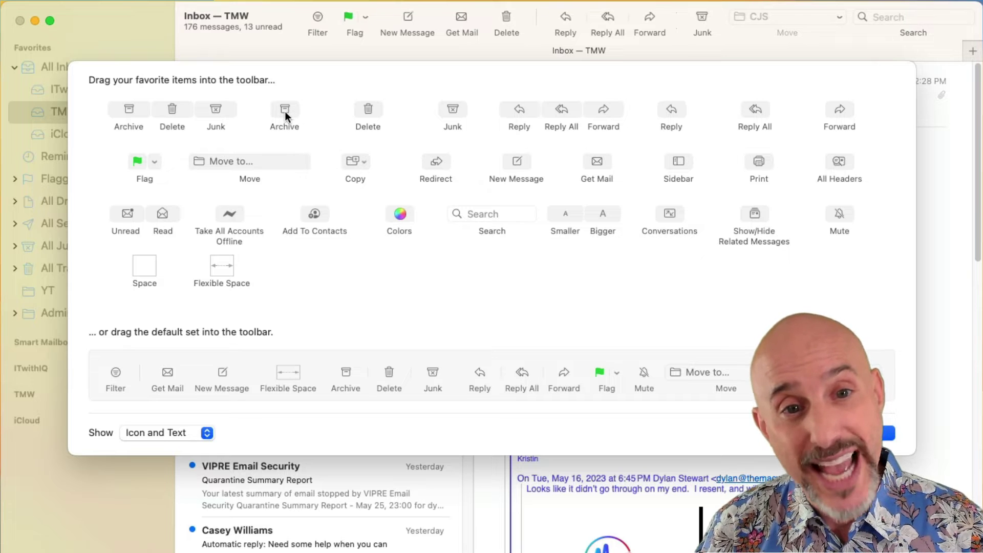
left_click_drag(288, 110, 389, 23)
key("Return")
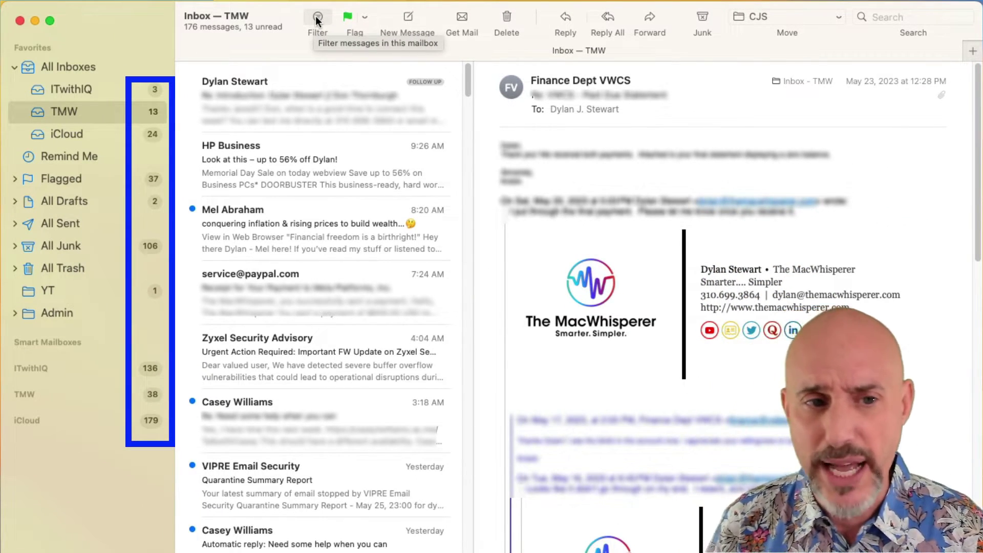
left_click(109, 90)
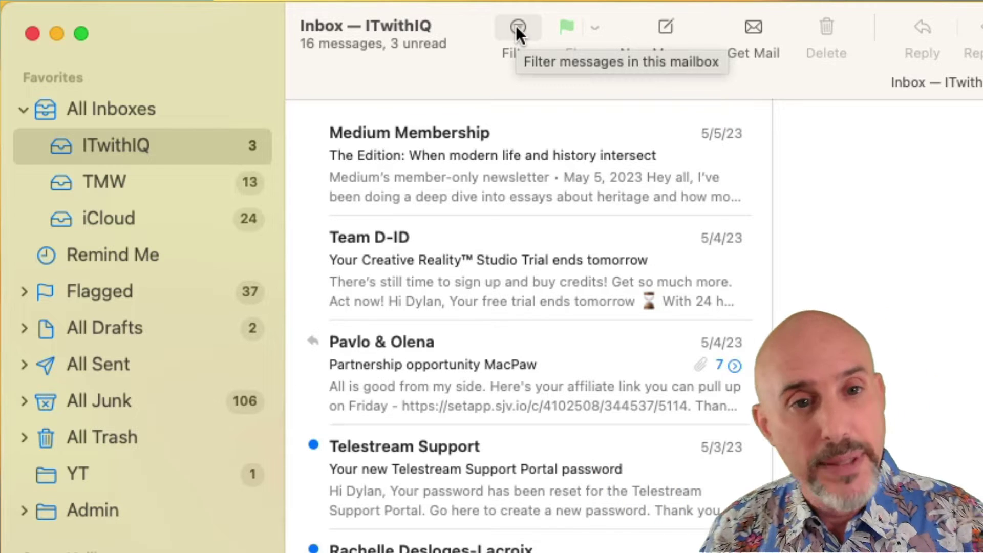
left_click(516, 28)
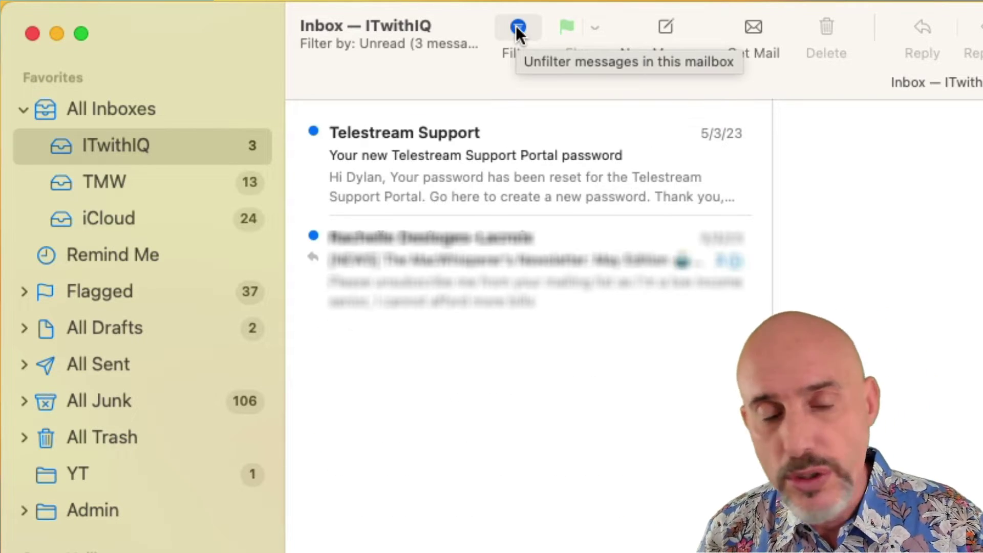
left_click(517, 29)
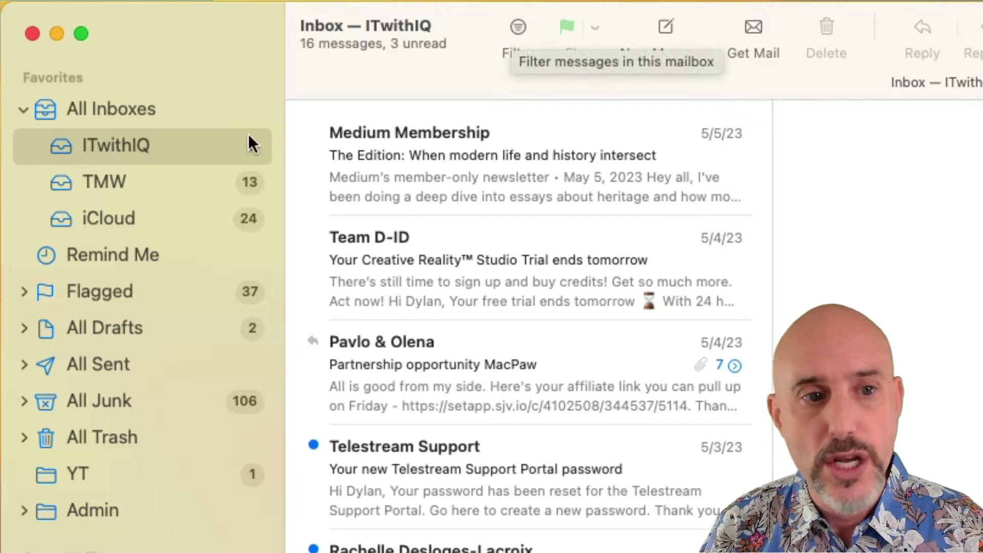
left_click(190, 179)
left_click(512, 27)
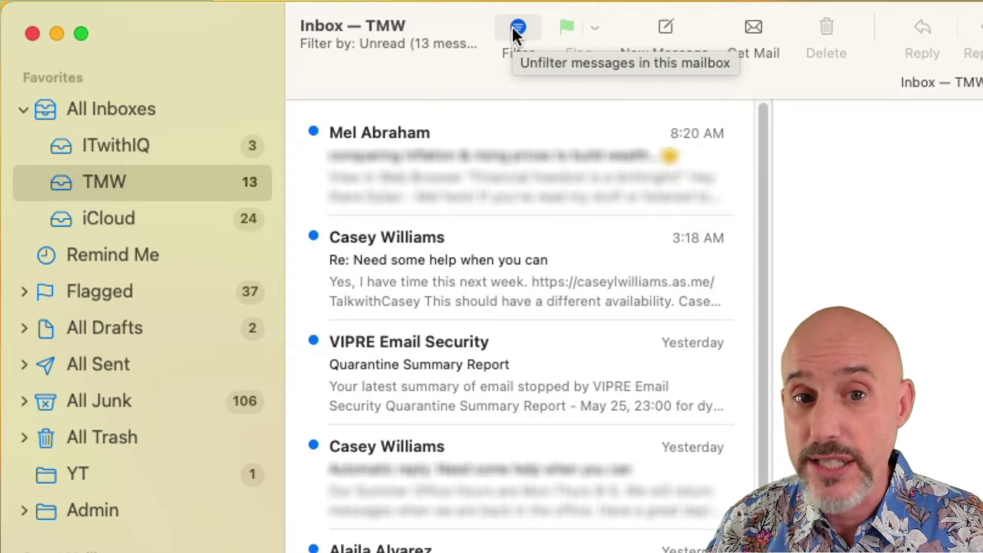
left_click(512, 27)
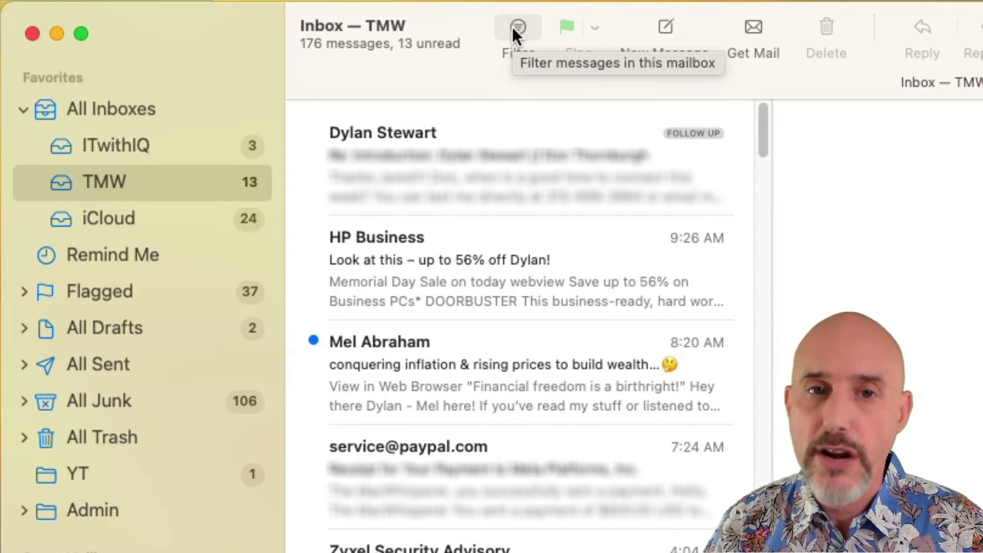
left_click(219, 210)
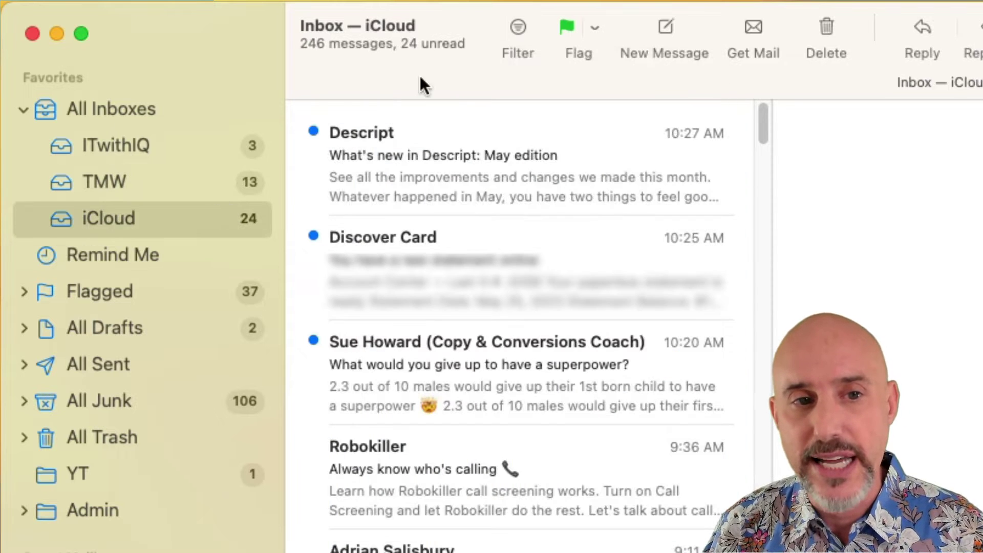
left_click(518, 28)
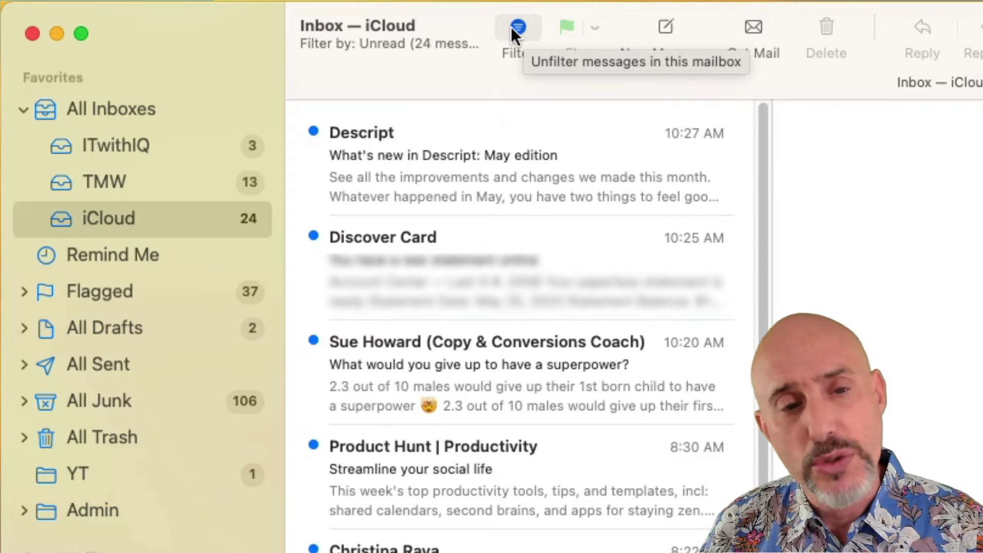
left_click(518, 27)
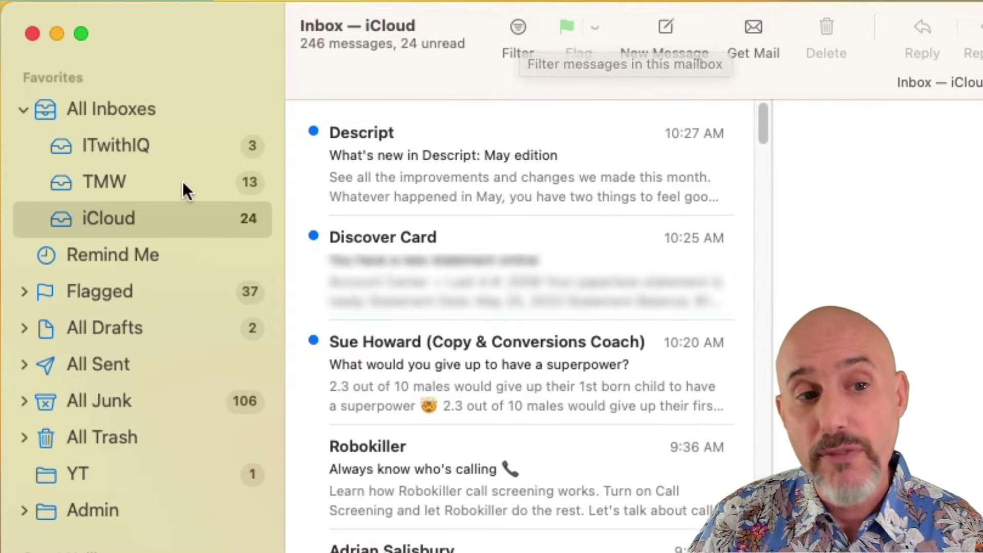
left_click(209, 178)
left_click(518, 26)
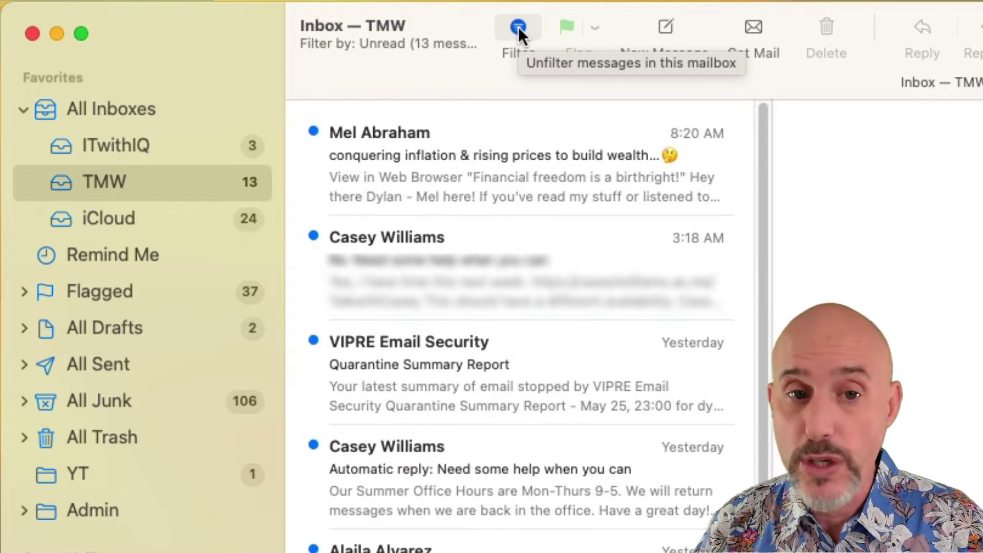
left_click(518, 27)
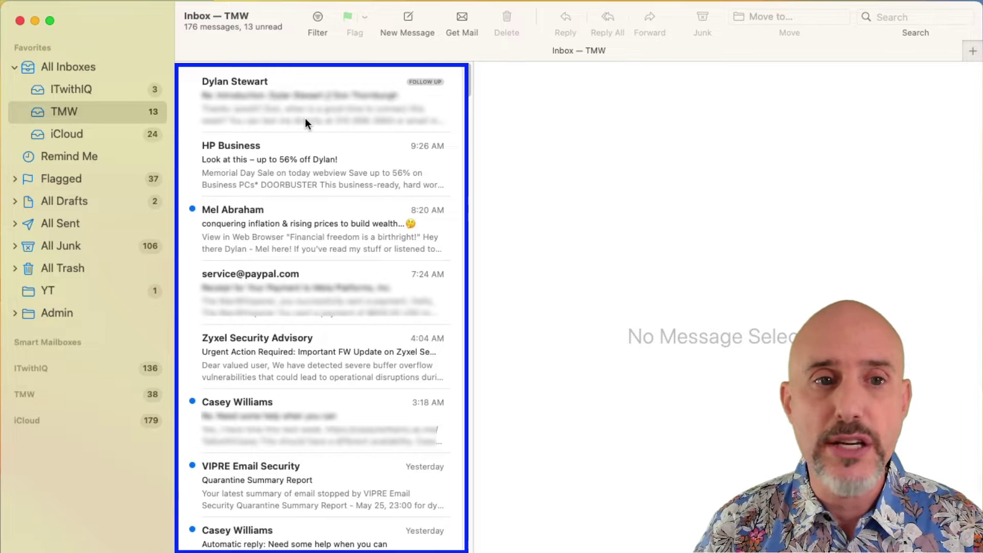
Open the iCloud inbox and scroll down through its 246 messages.
left_click(103, 129)
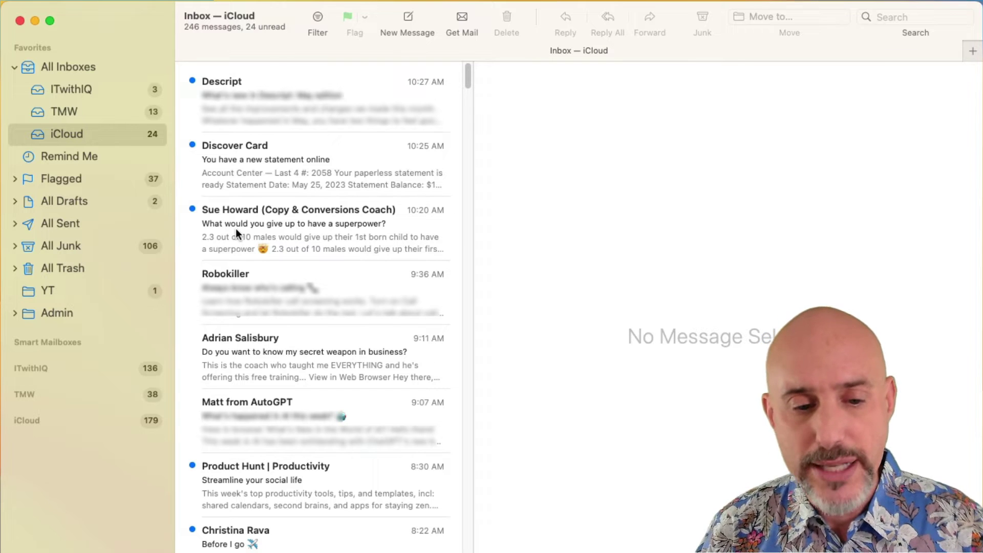
scroll(236, 228, "down", 15)
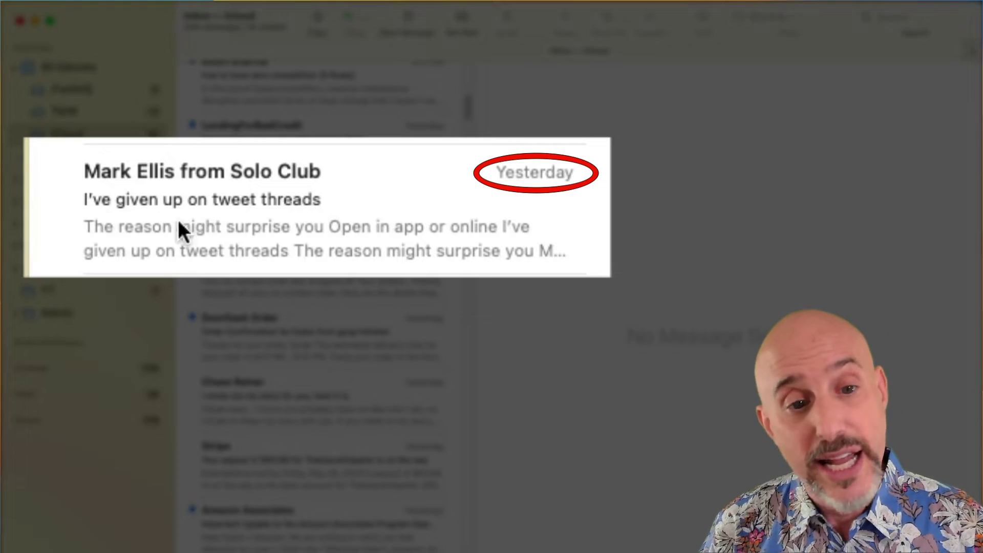
scroll(286, 232, "down", 10)
scroll(285, 236, "down", 3)
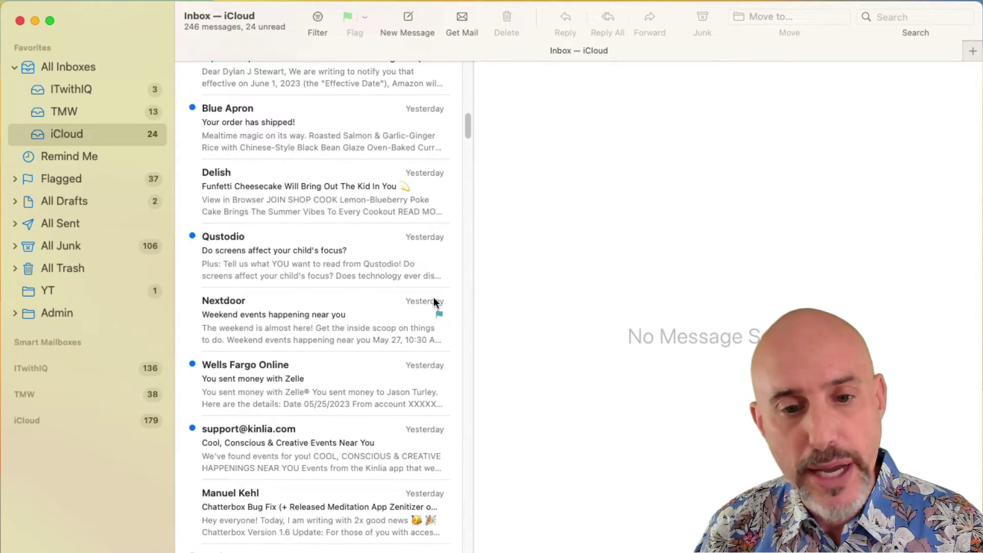
scroll(427, 317, "down", 4)
scroll(427, 314, "down", 4)
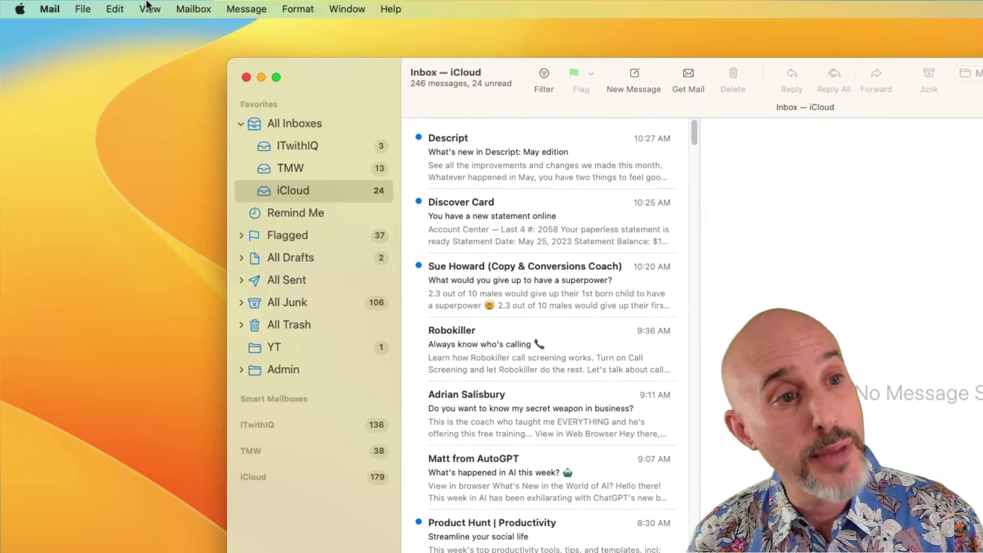
left_click(148, 6)
mouse_move(155, 75)
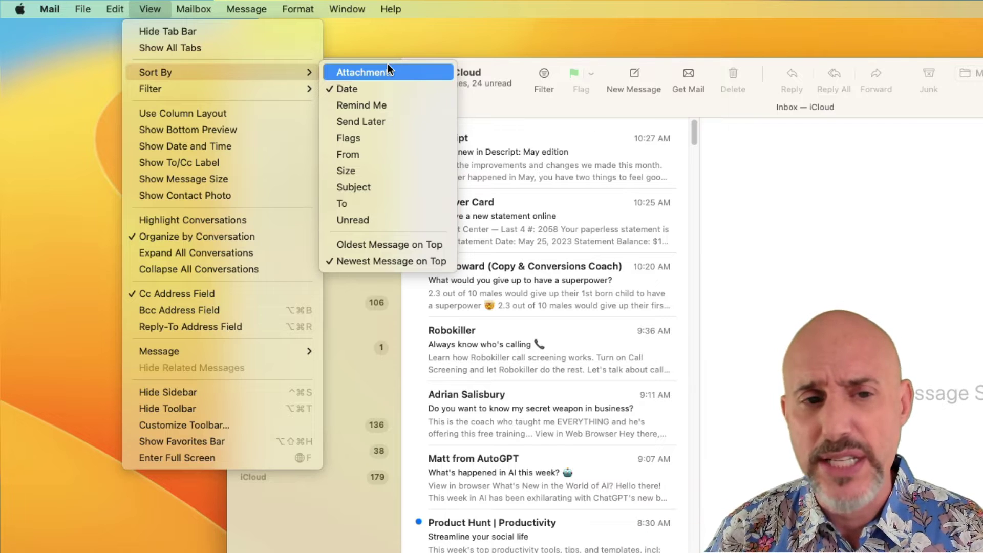
left_click(515, 111)
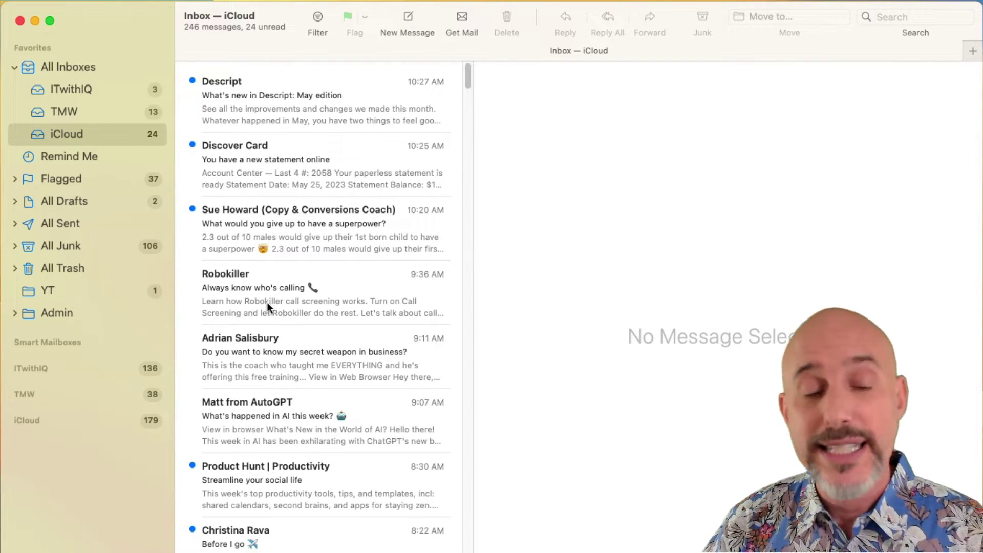
Mark inbox messages as unread using the context menu and row swipes.
right_click(268, 306)
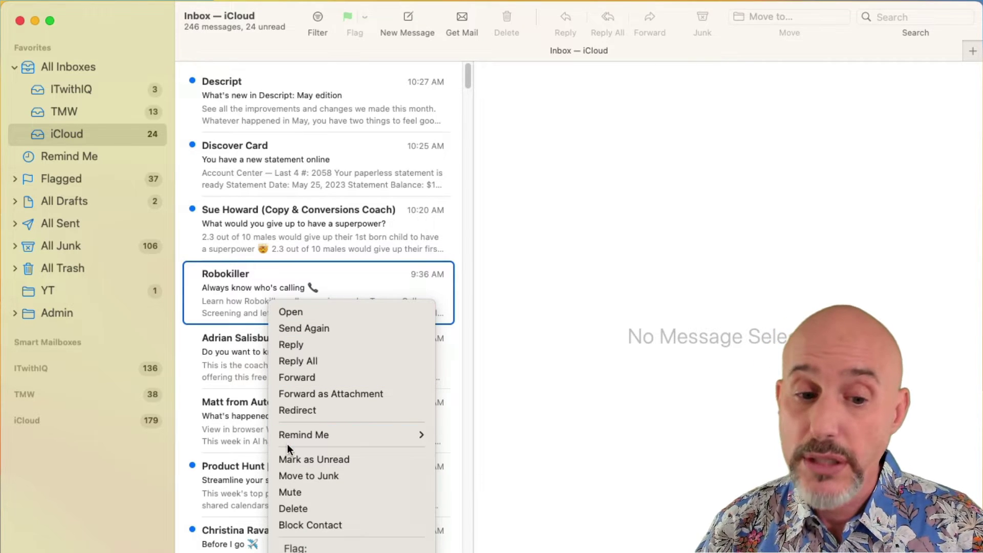
left_click(289, 459)
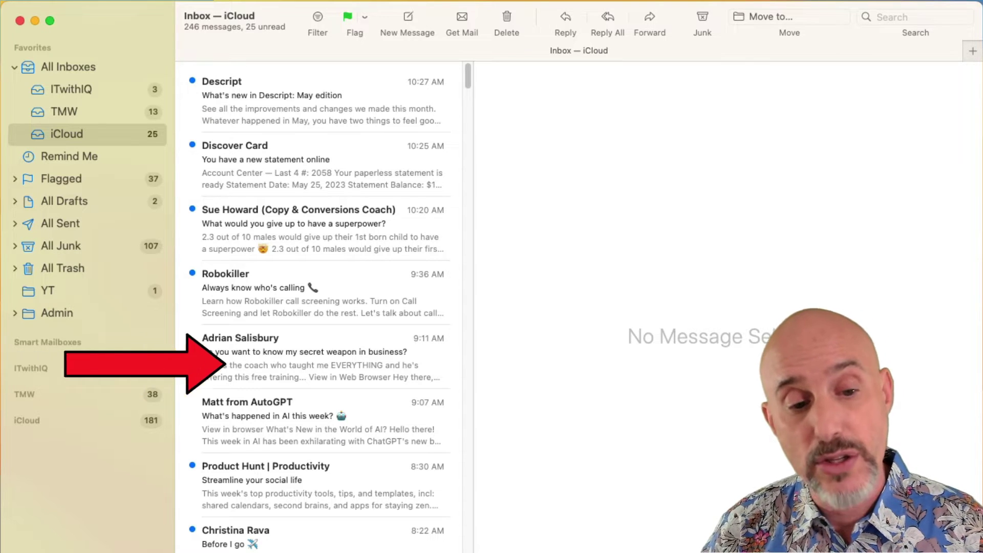
scroll(207, 352, "left", 5)
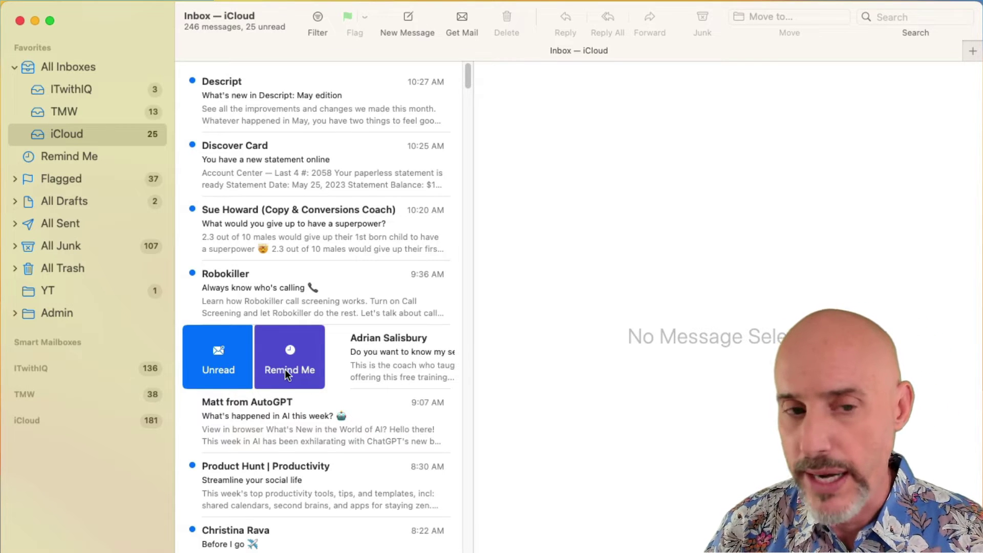
scroll(253, 354, "right", 5)
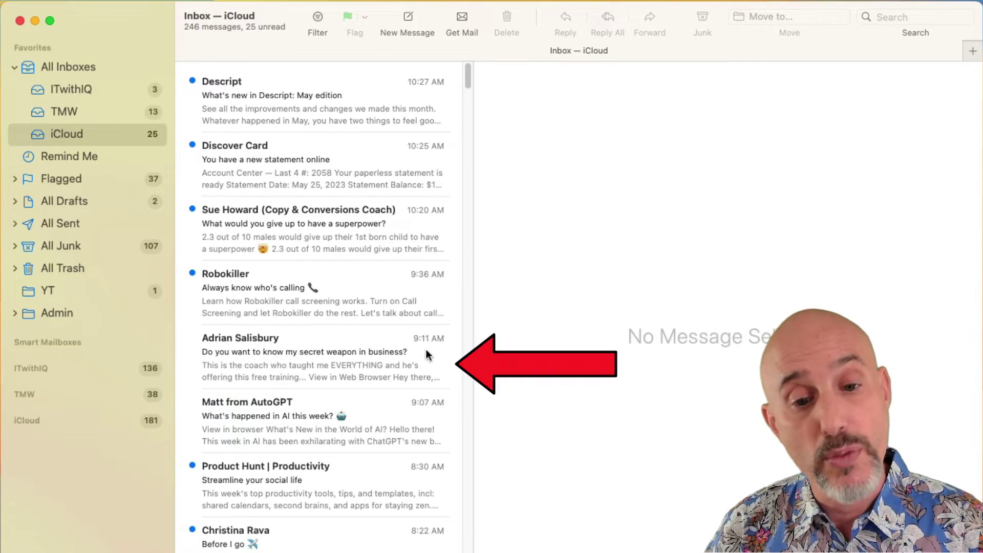
scroll(427, 353, "right", 5)
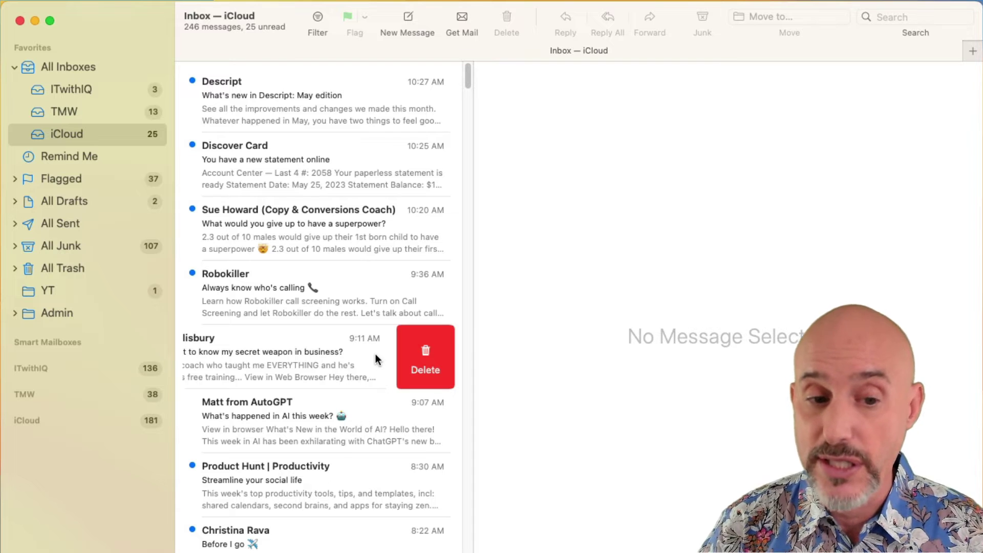
scroll(376, 354, "left", 5)
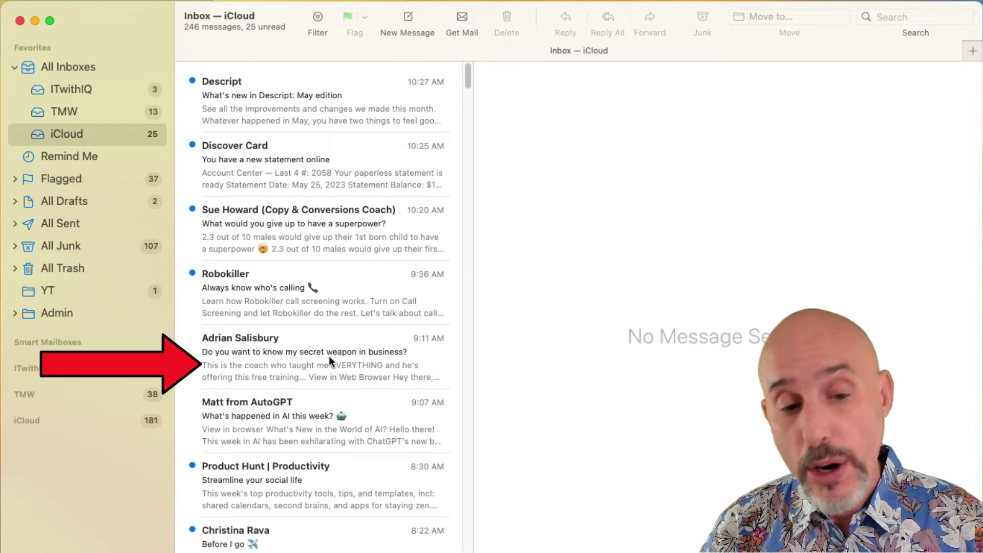
scroll(329, 356, "left", 5)
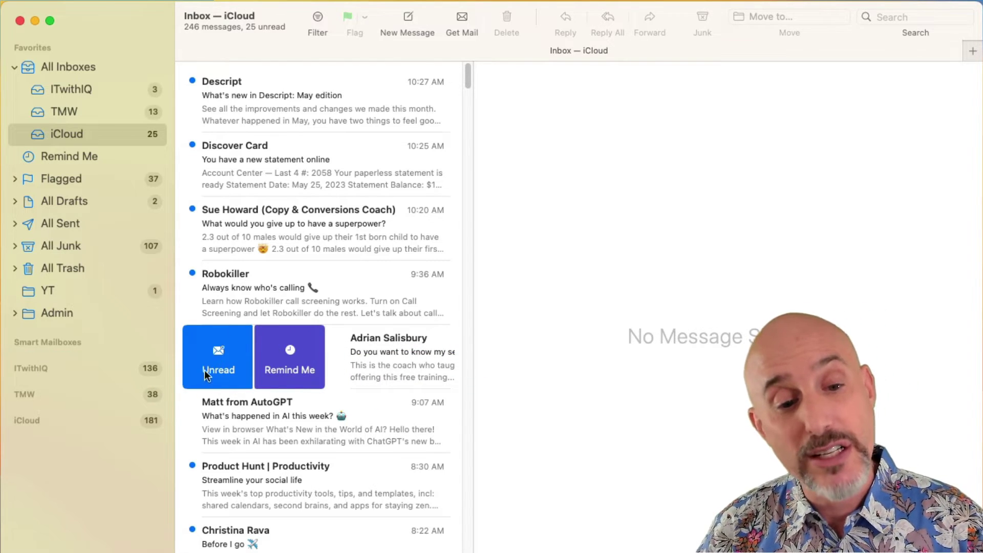
scroll(307, 361, "right", 5)
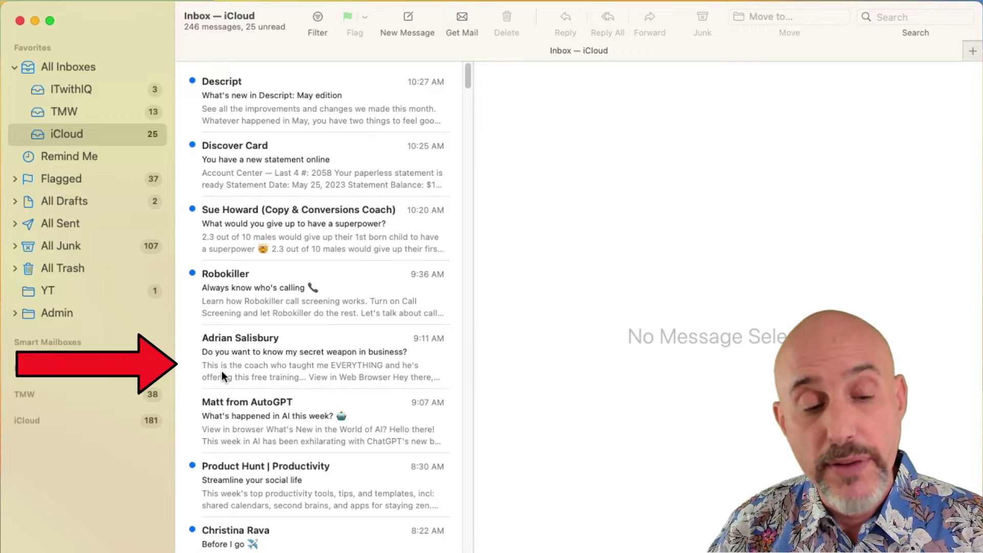
Swipe the Robokiller message left to delete it, leaving 245 messages.
scroll(223, 371, "left", 5)
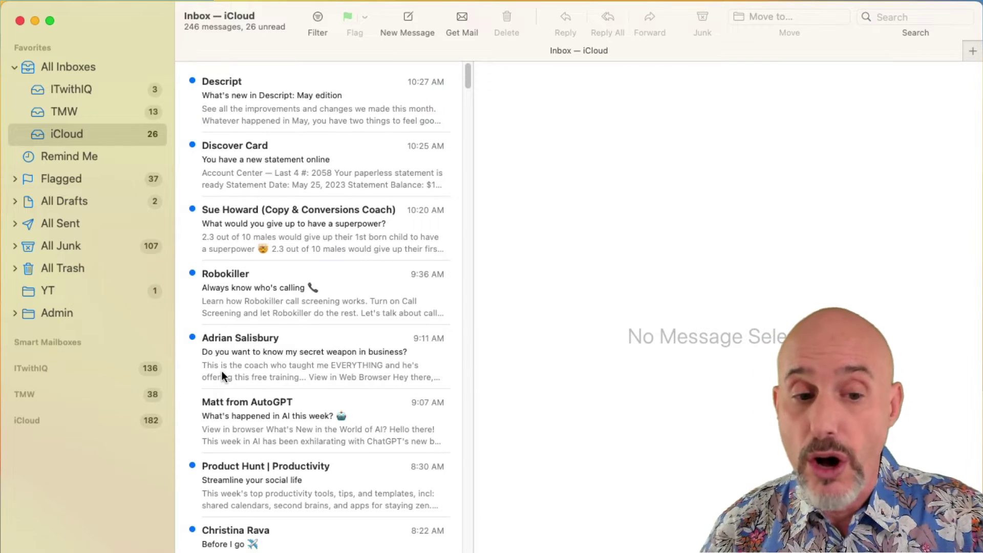
scroll(225, 418, "left", 5)
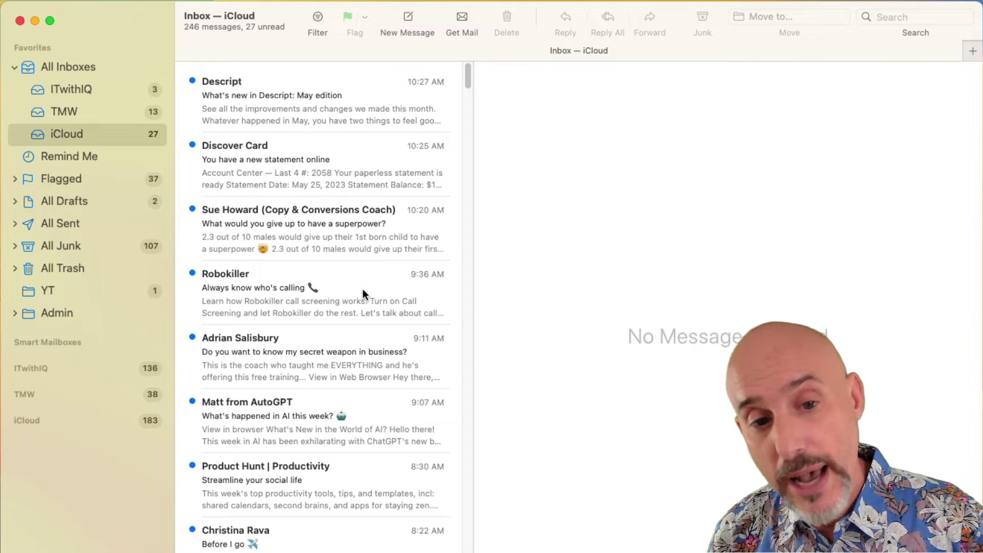
scroll(363, 293, "right", 5)
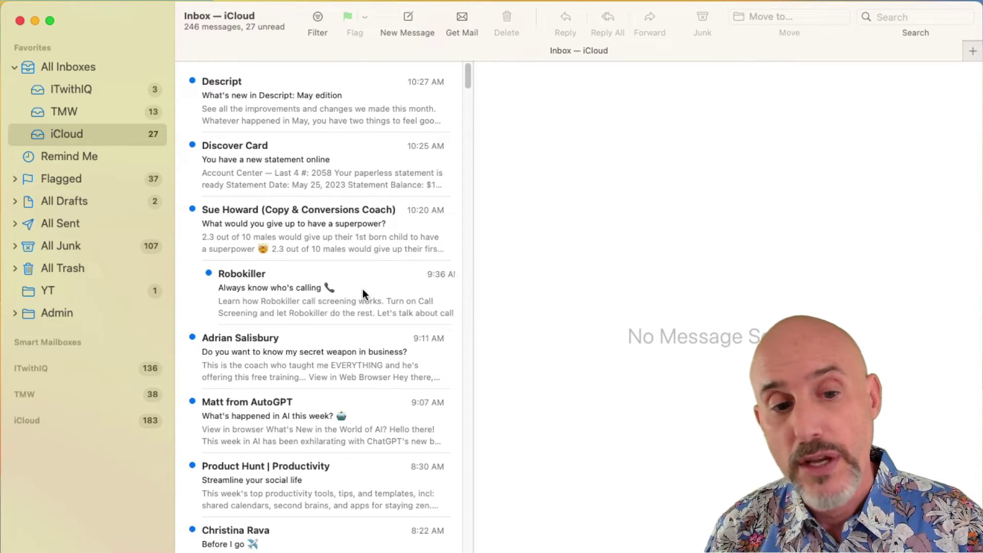
scroll(362, 292, "right", 8)
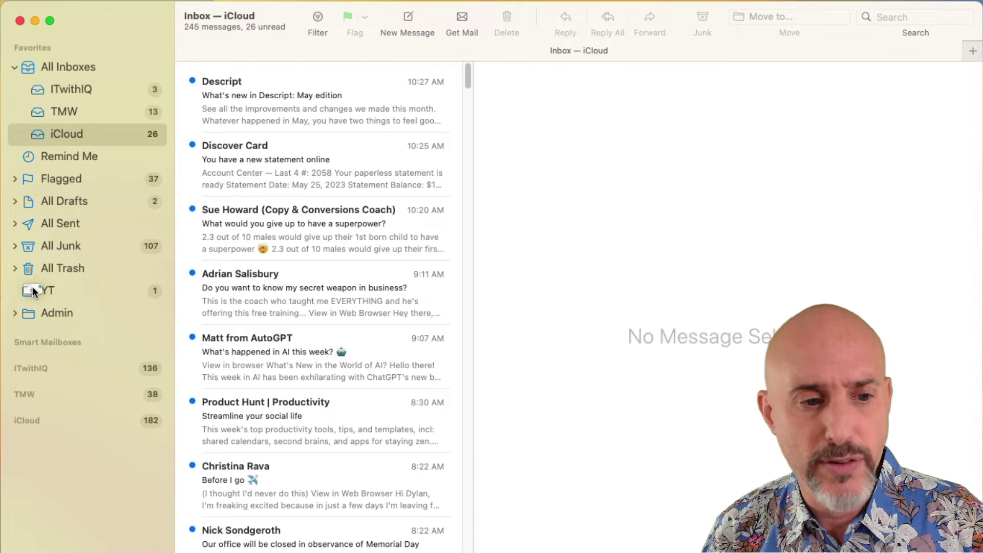
right_click(278, 297)
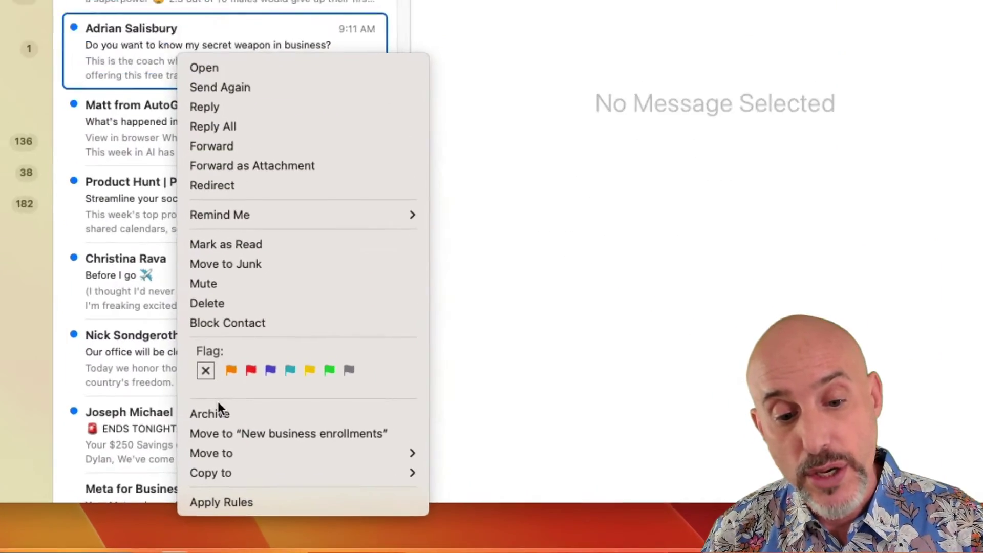
mouse_move(244, 489)
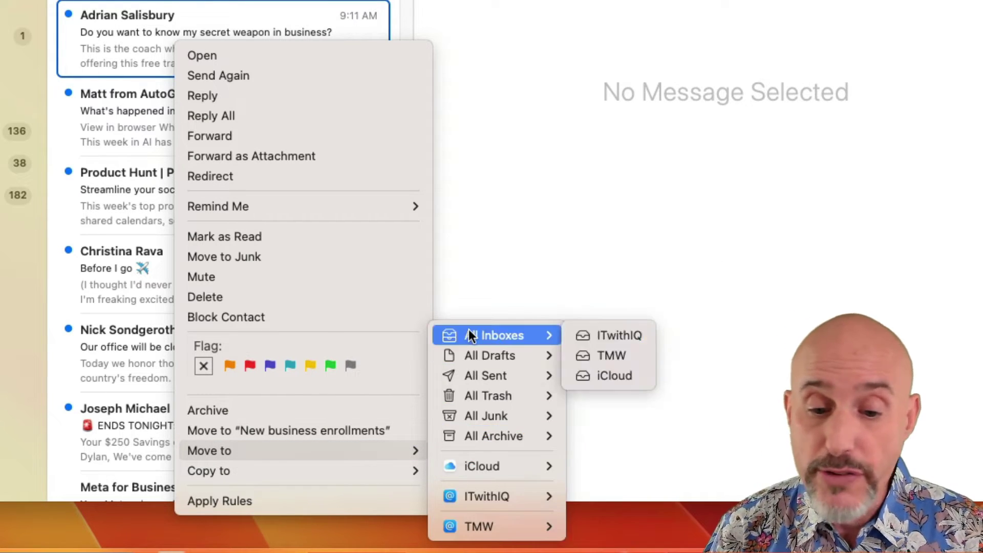
mouse_move(465, 395)
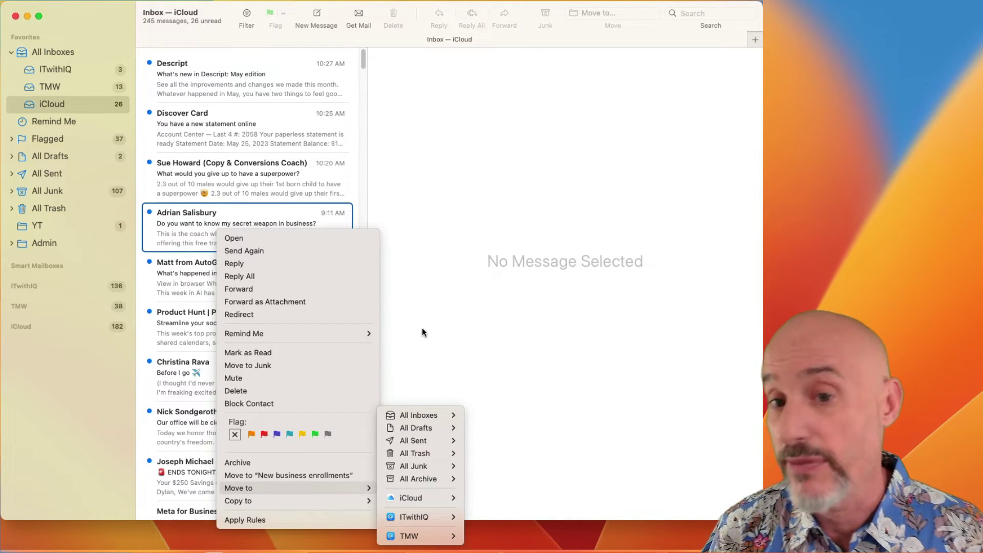
left_click(404, 320)
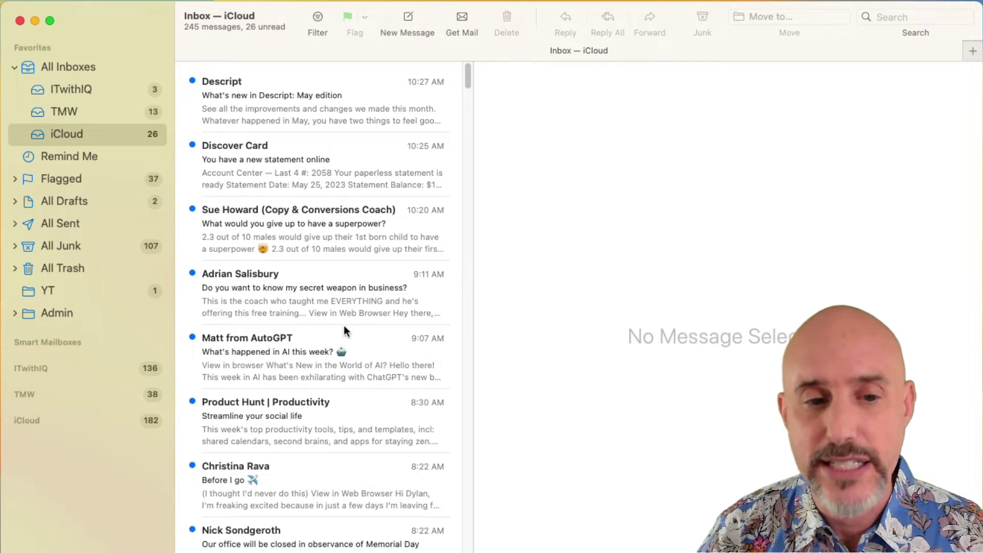
Read the 'secret weapon in business' message in its own window, then display the AutoGPT newsletter.
double_click(319, 299)
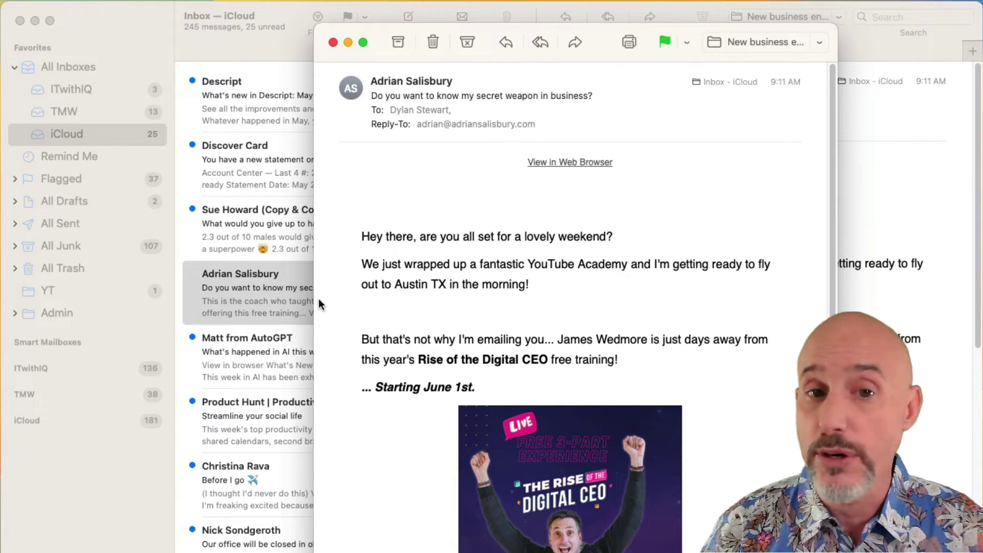
left_click(333, 42)
left_click(262, 338)
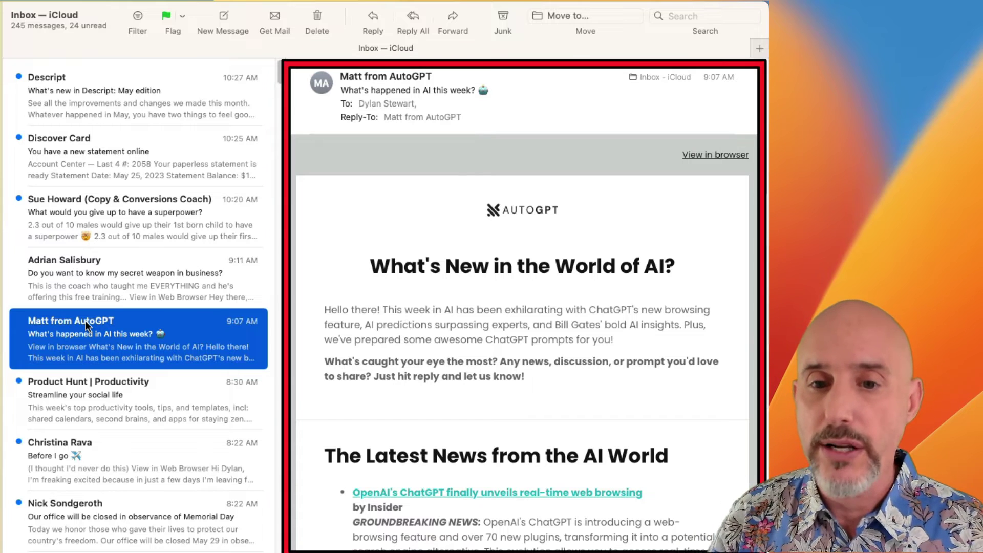
Display the iStock Sales order message and check the sender's address options without choosing one.
left_click(81, 277)
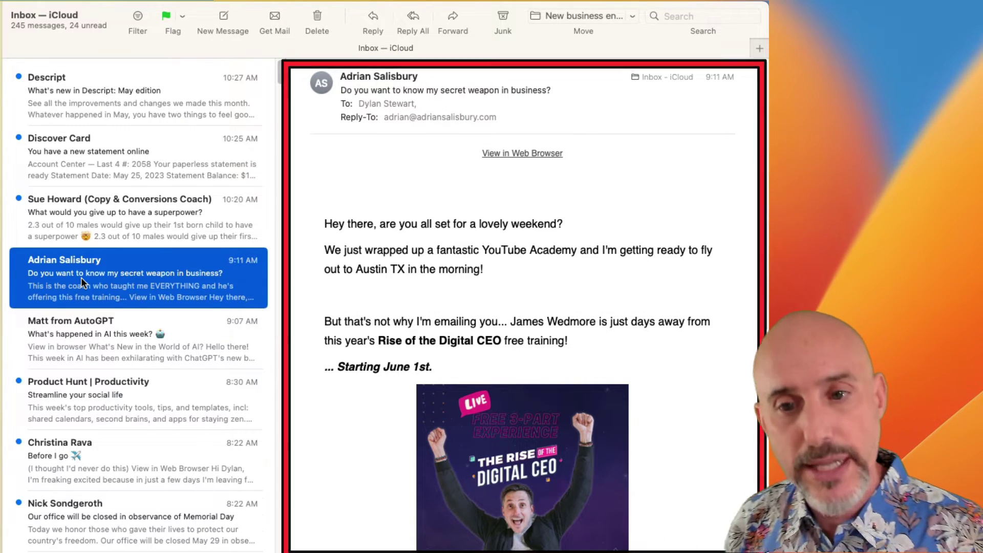
scroll(413, 330, "down", 15)
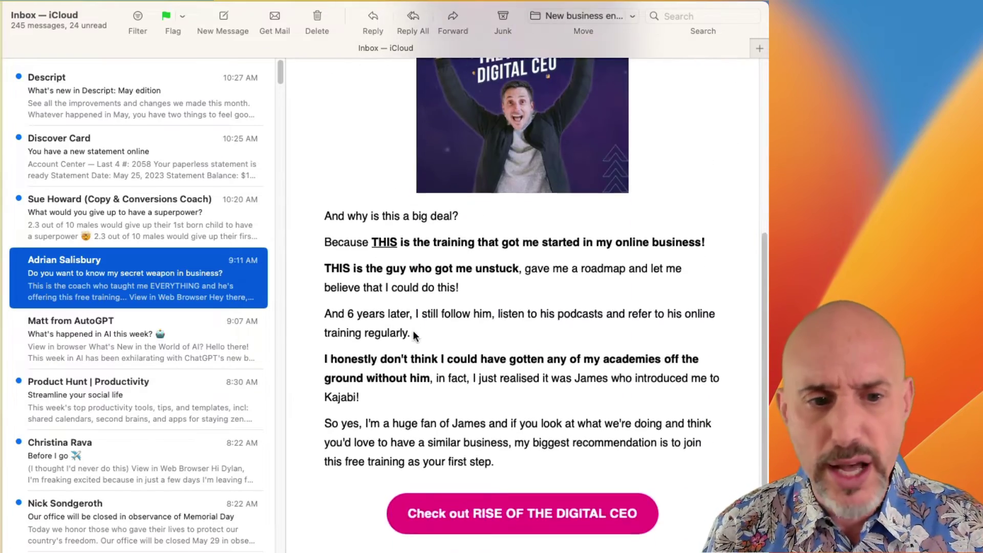
scroll(412, 330, "up", 15)
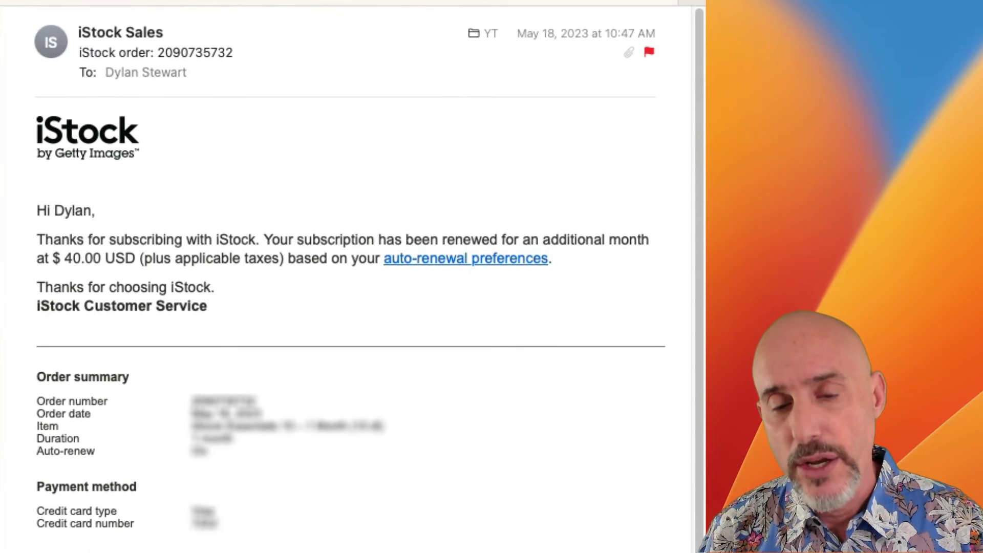
mouse_move(86, 30)
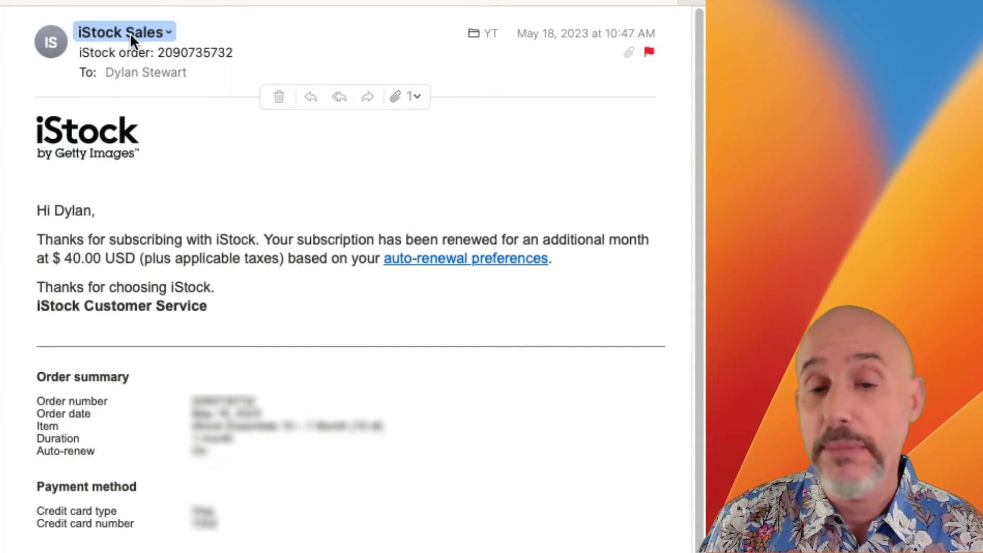
left_click(165, 30)
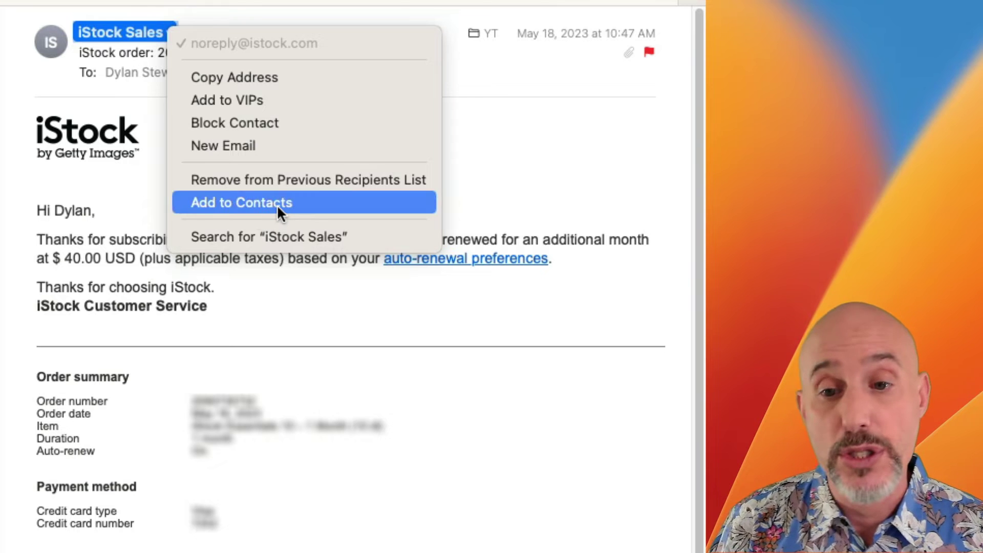
left_click(560, 161)
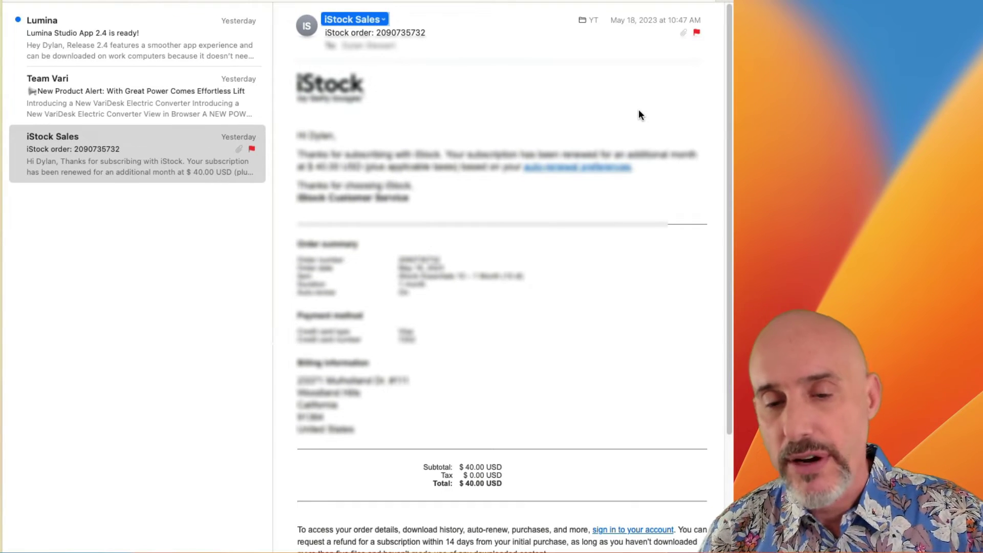
scroll(638, 109, "down", 5)
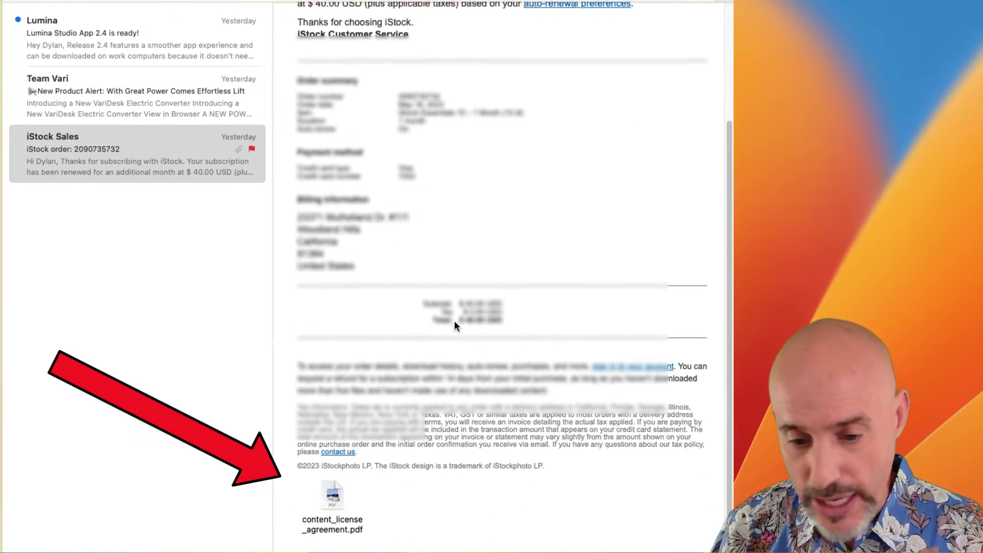
scroll(375, 429, "up", 8)
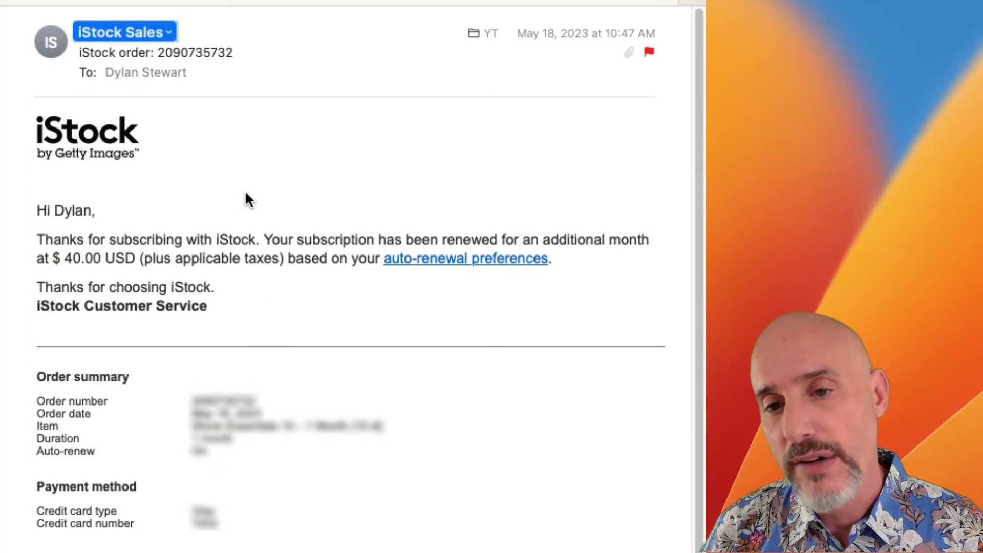
mouse_move(132, 92)
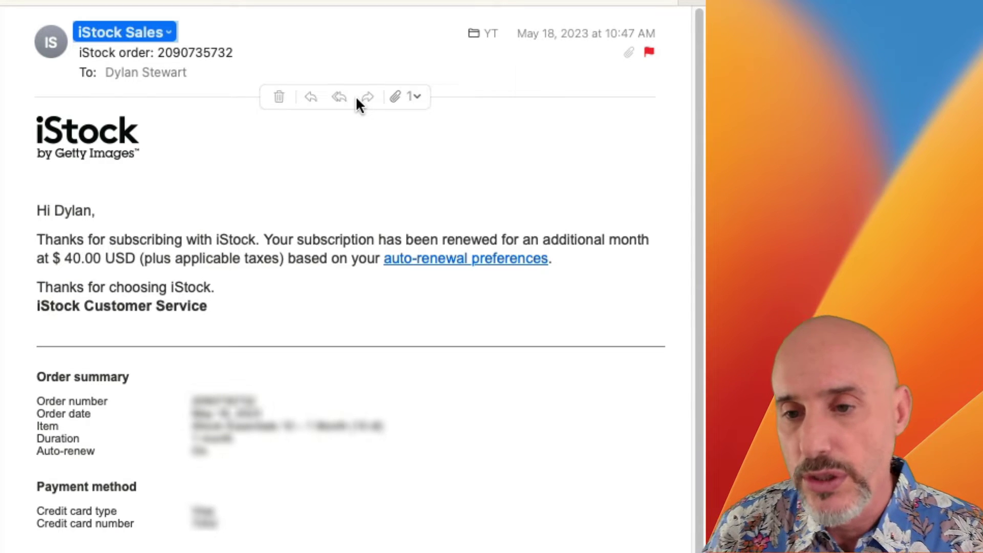
left_click(412, 99)
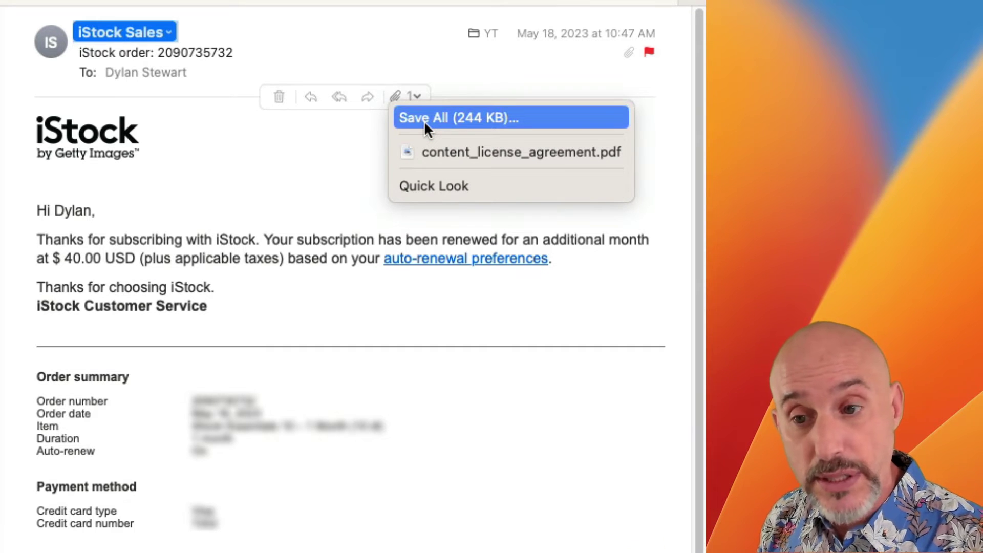
left_click(449, 152)
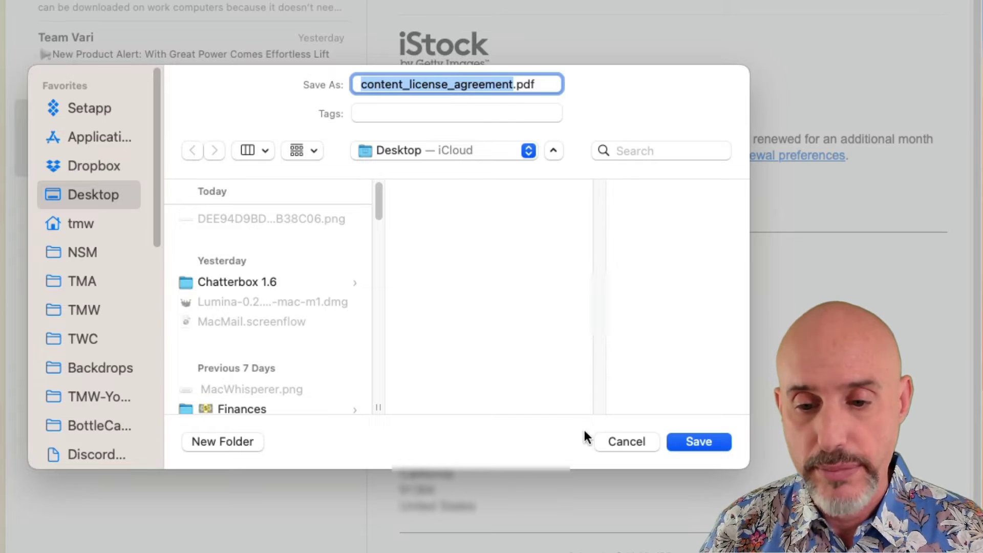
left_click(623, 440)
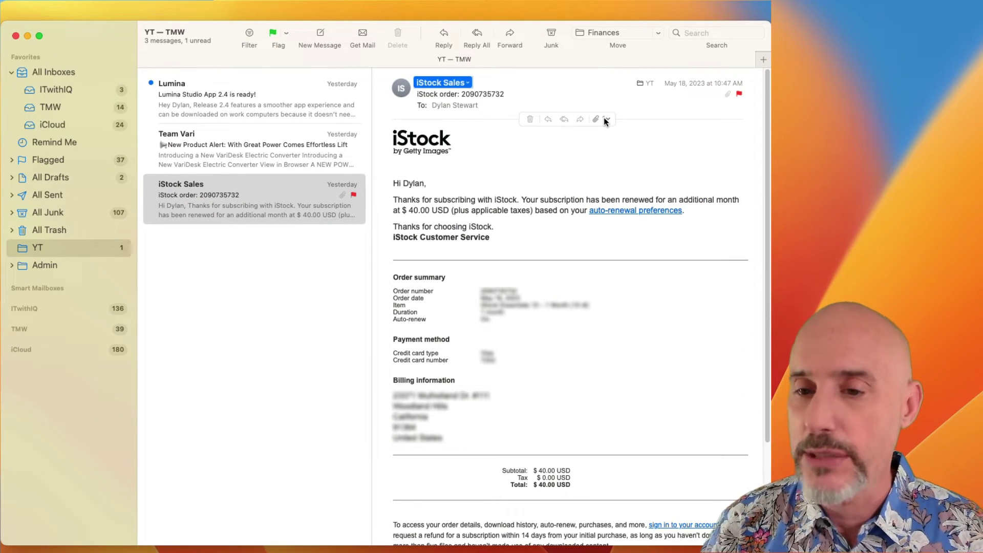
Quick Look content_license_agreement.pdf from the attachment menu and scroll through the preview.
left_click(605, 119)
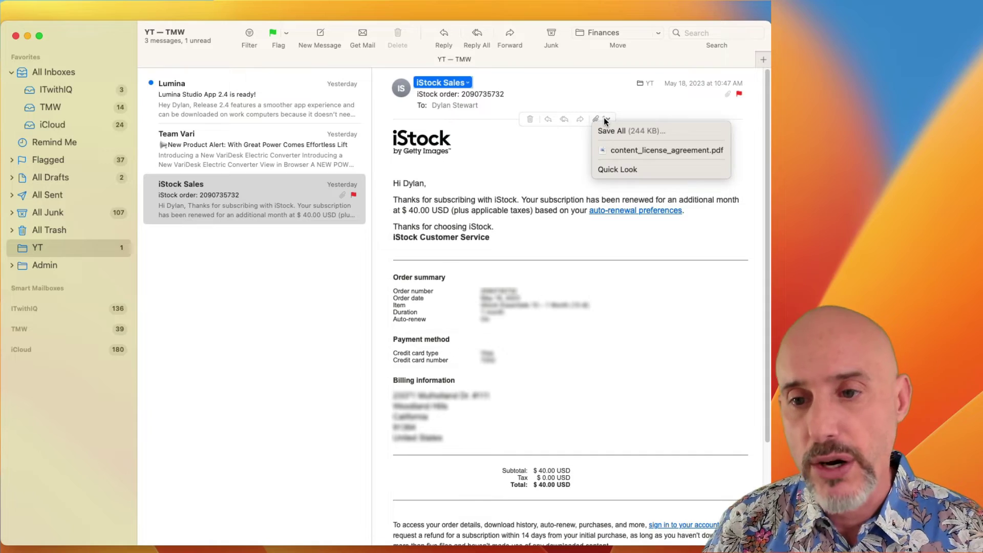
left_click(613, 173)
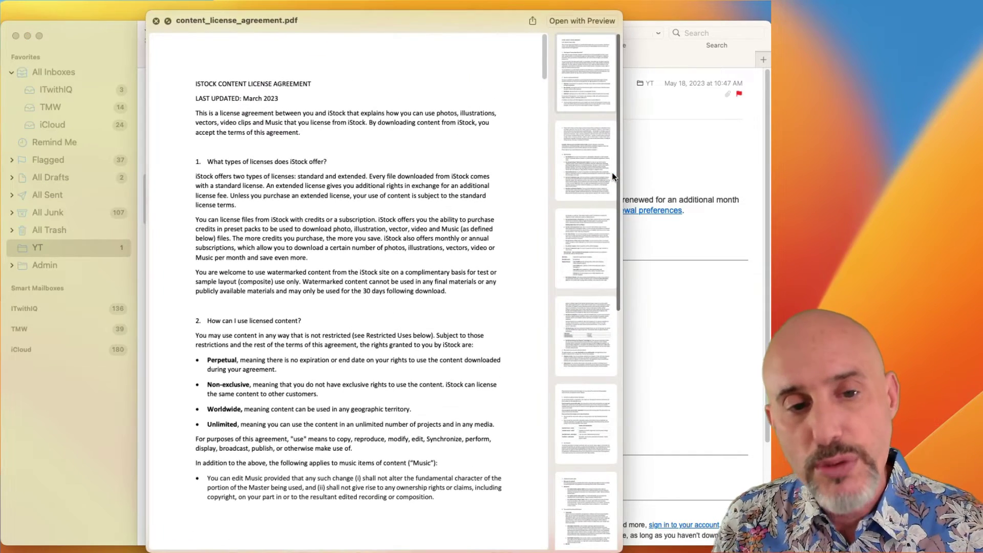
scroll(392, 217, "down", 10)
scroll(392, 216, "down", 8)
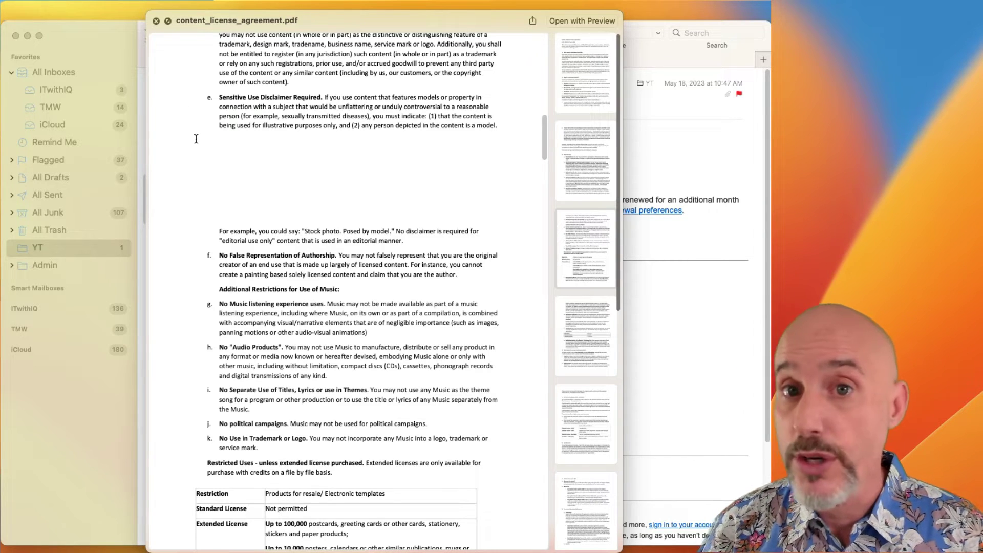
left_click(155, 22)
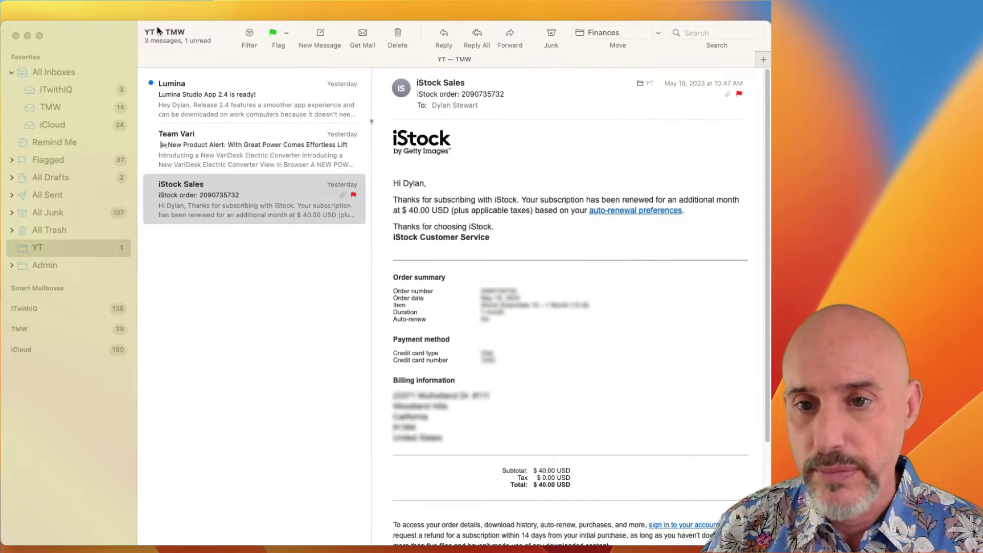
left_click(267, 146)
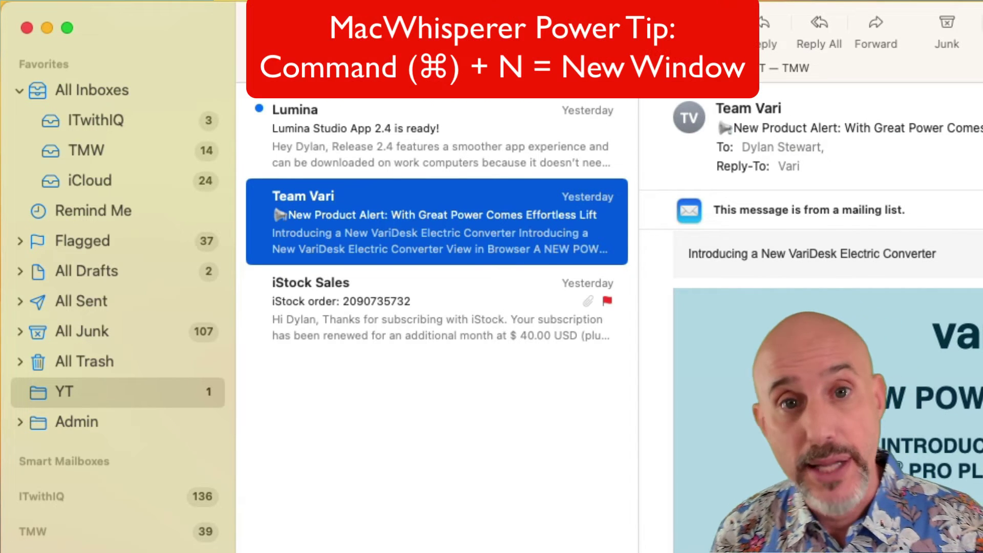
Create a new message and add four 'dyl' autocomplete contacts to the To field.
key("super+n")
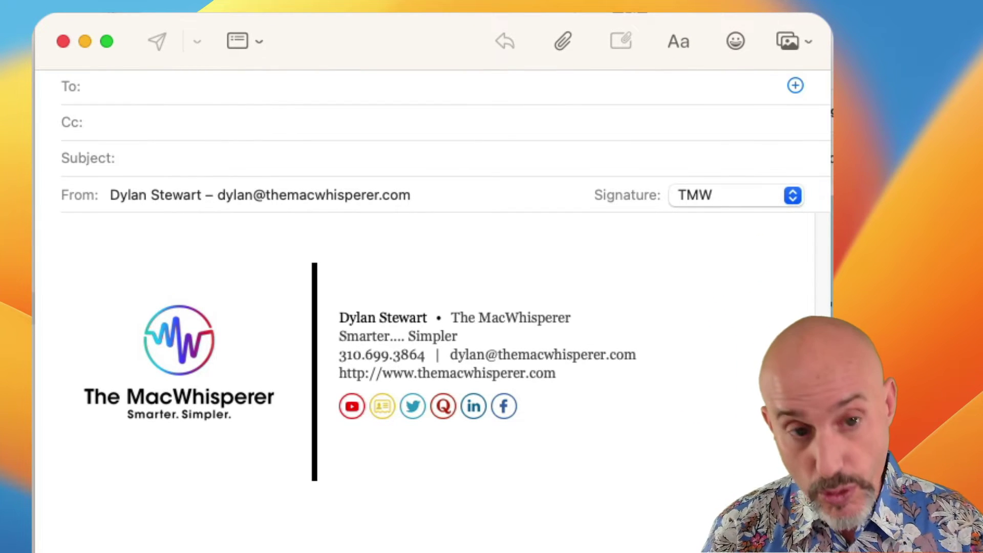
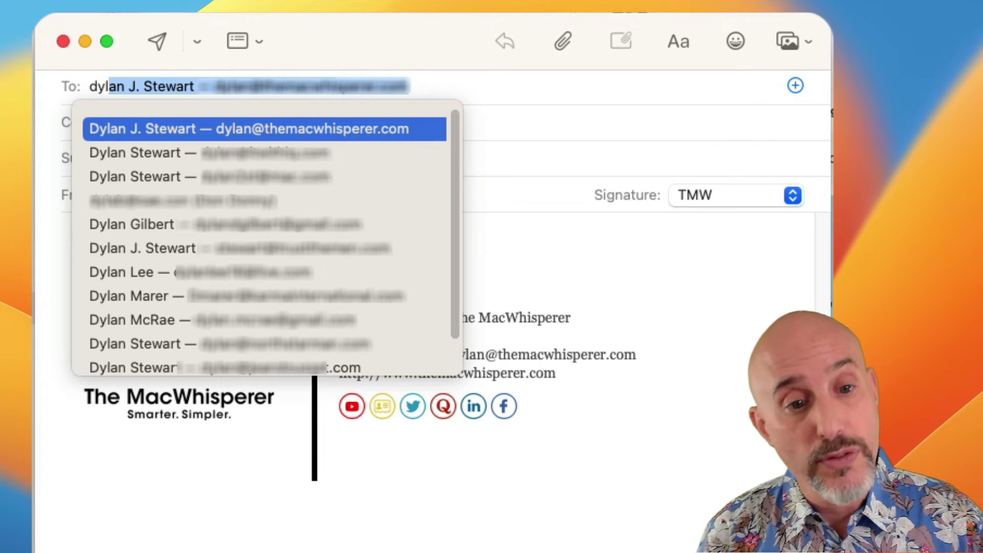
left_click(161, 177)
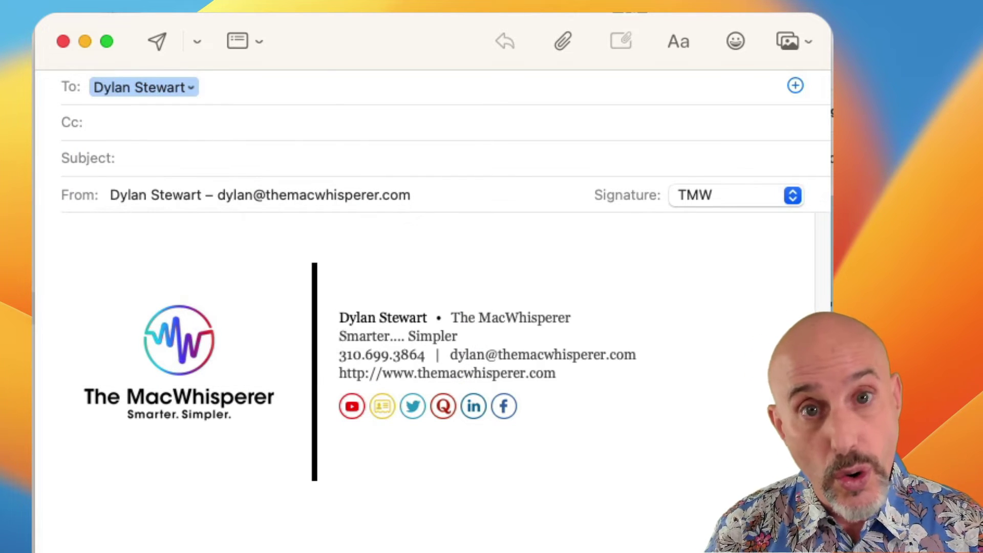
type("dyl")
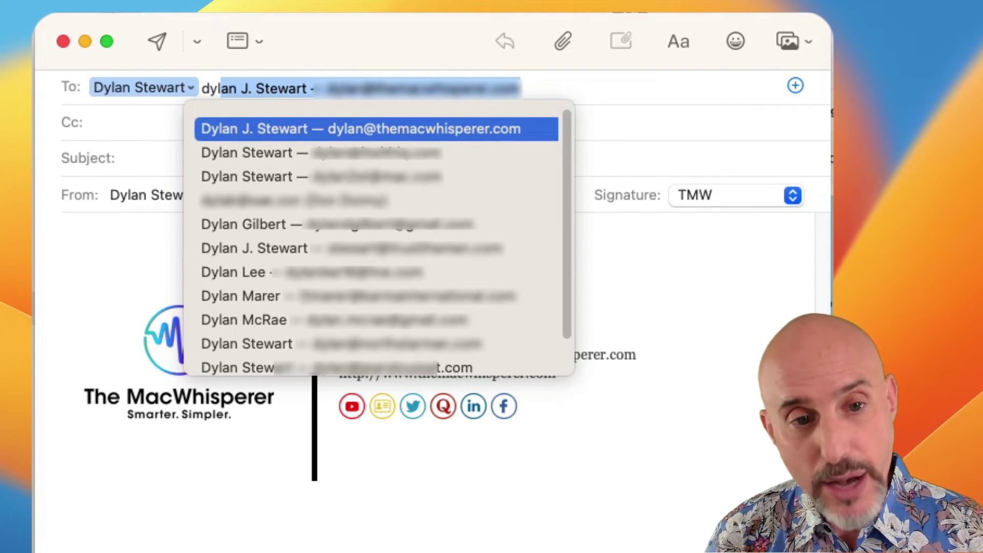
key("Return")
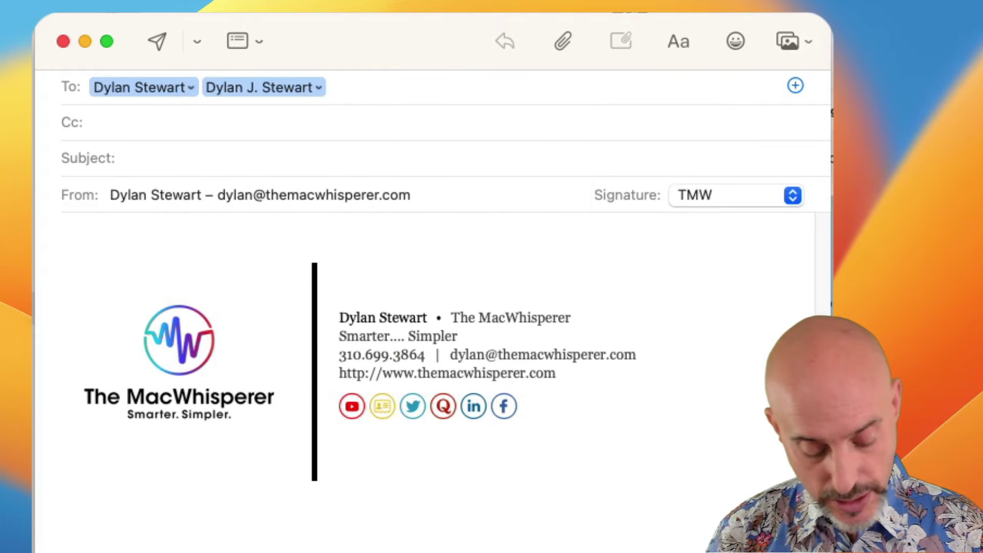
type("dyl")
key("Return")
type("dyl")
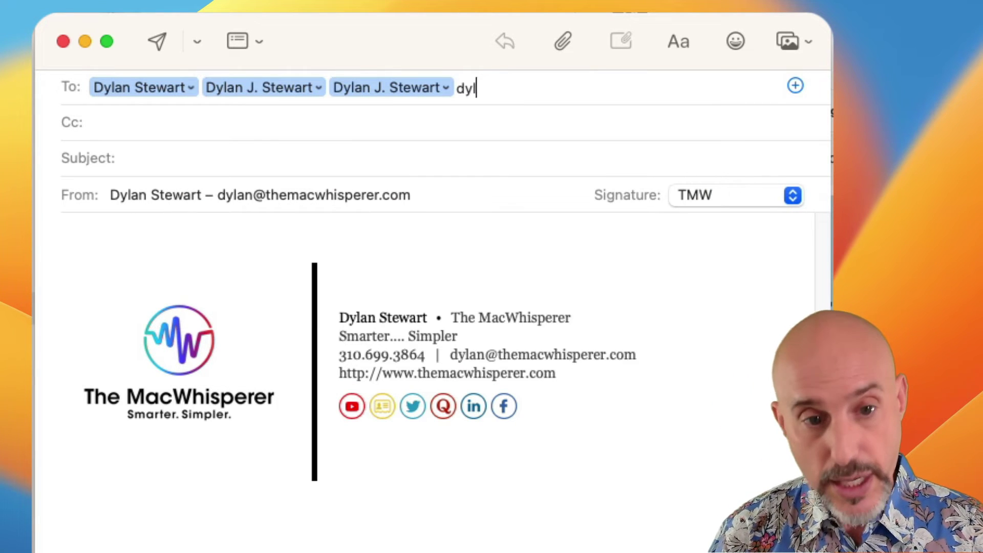
key("Return")
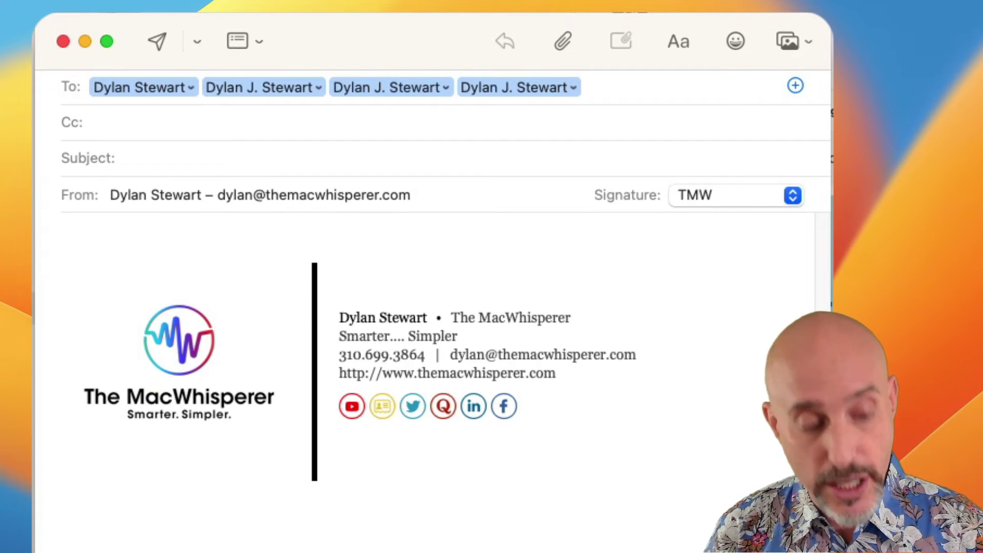
Enter the subject 'Greetings from LA!'.
left_click(136, 122)
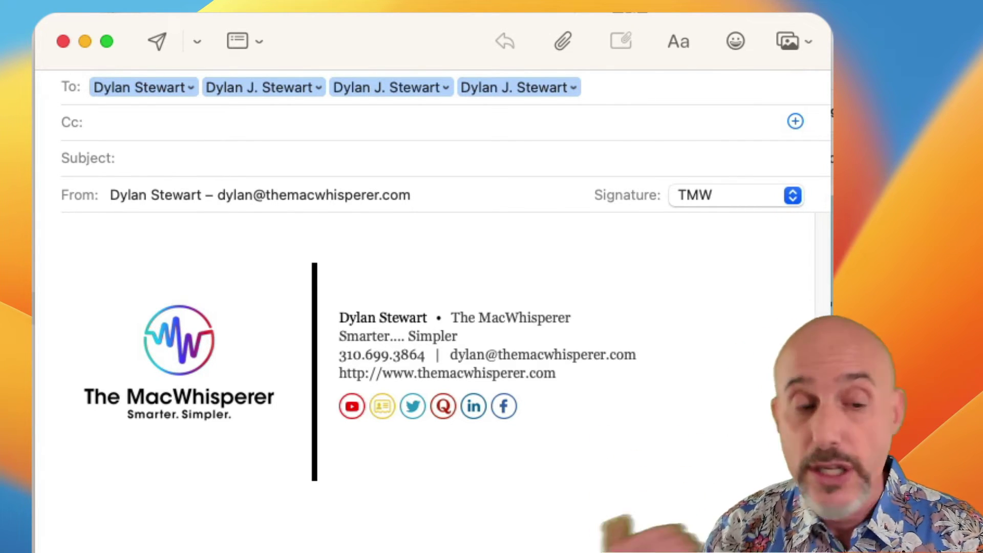
left_click(122, 158)
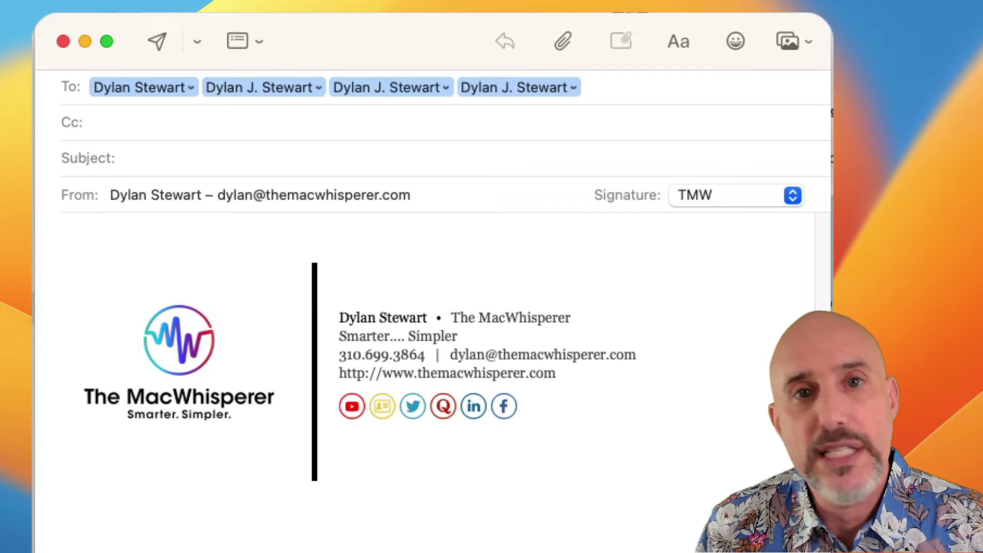
type("Greetings from LA!")
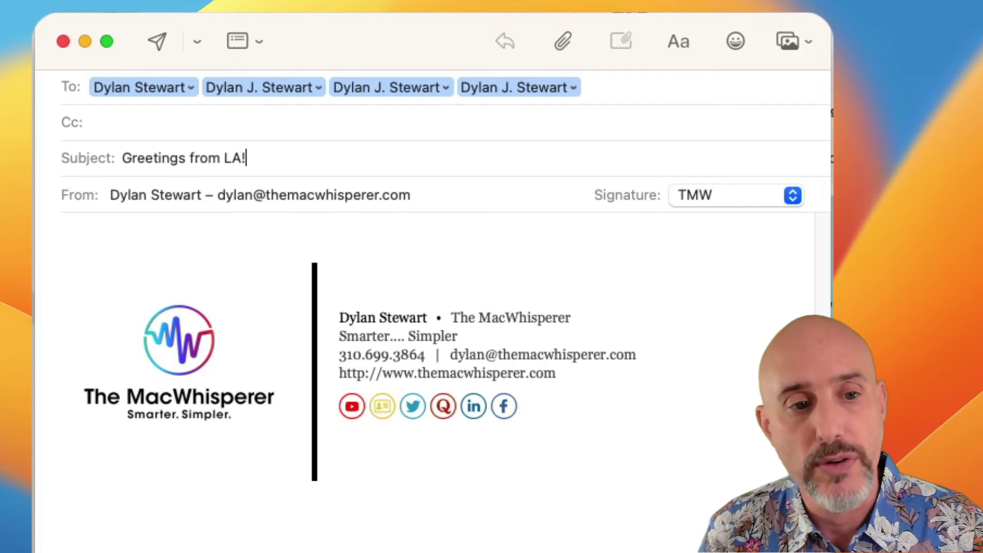
Keep the current sender address and switch the signature from TMW to NSM.
left_click(257, 196)
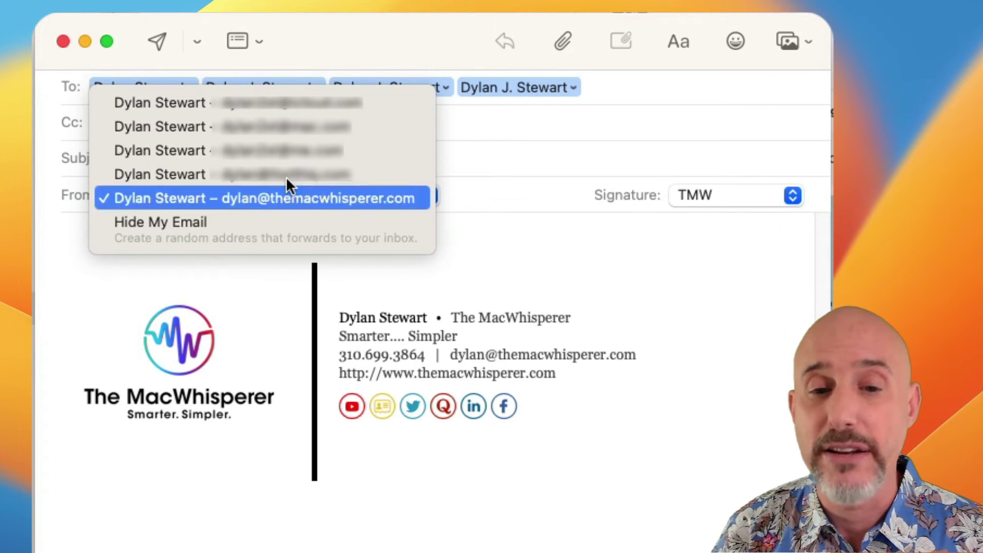
left_click(512, 186)
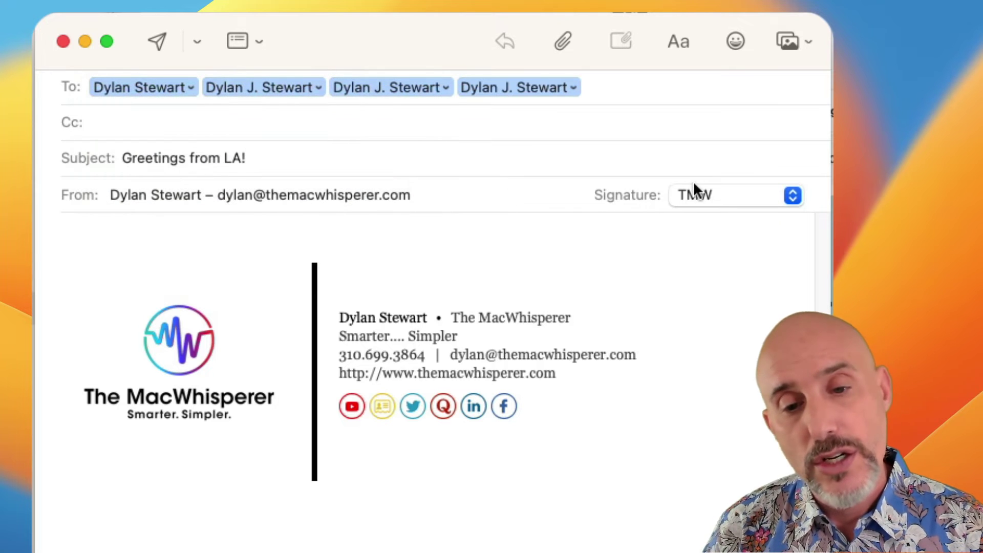
left_click(709, 196)
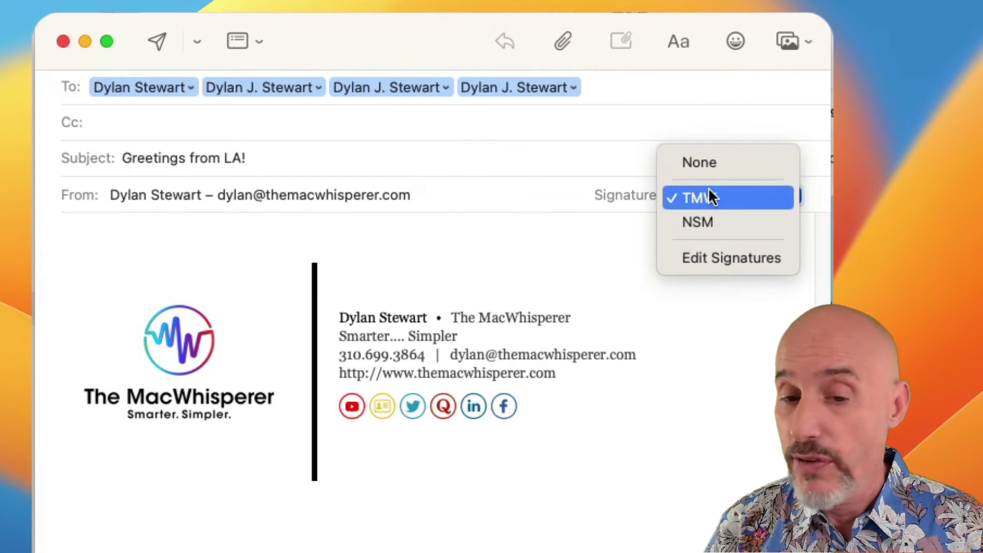
left_click(708, 221)
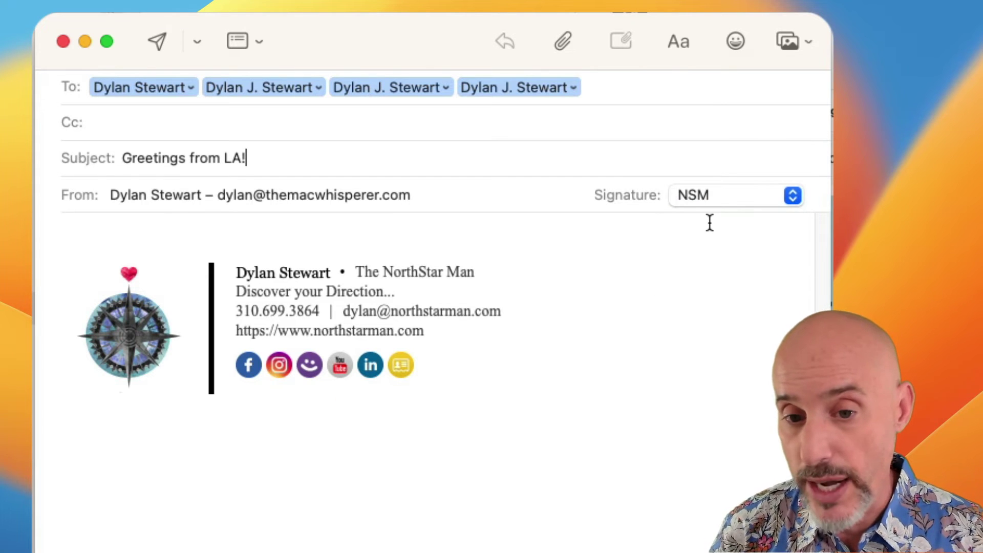
Paste 'Hi friends, thank you for watching the MacWhisperer!' into the body, leaving Send scheduling unused.
left_click(108, 225)
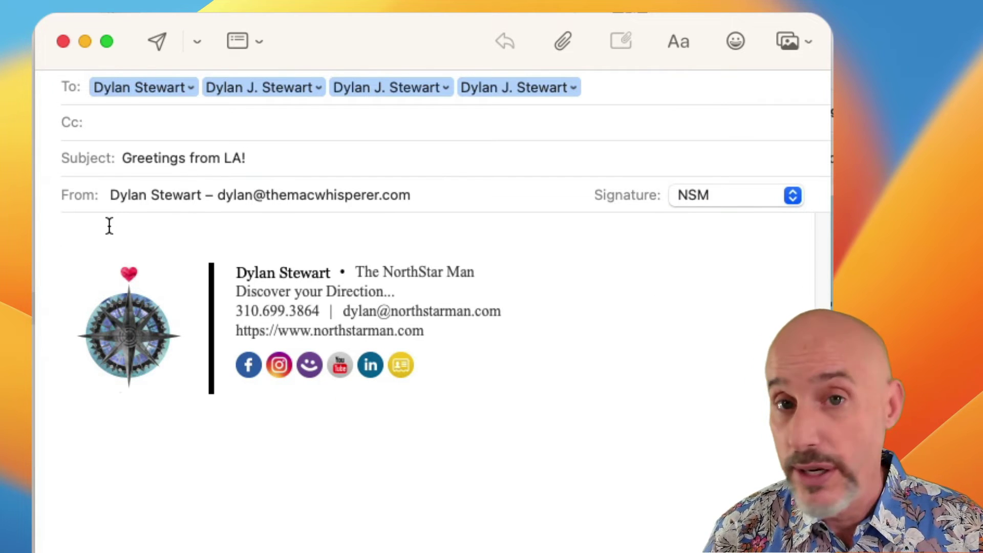
key("super+v")
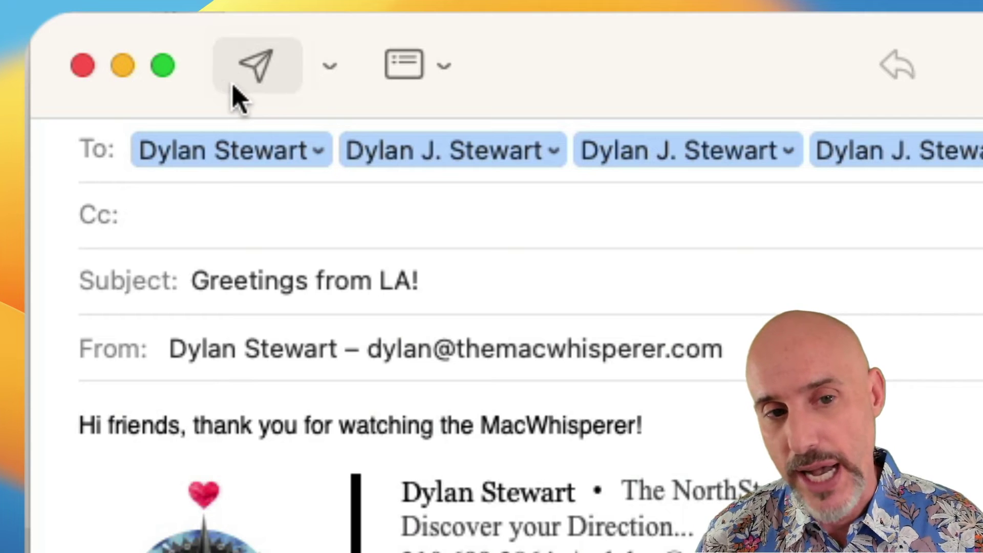
left_click(332, 67)
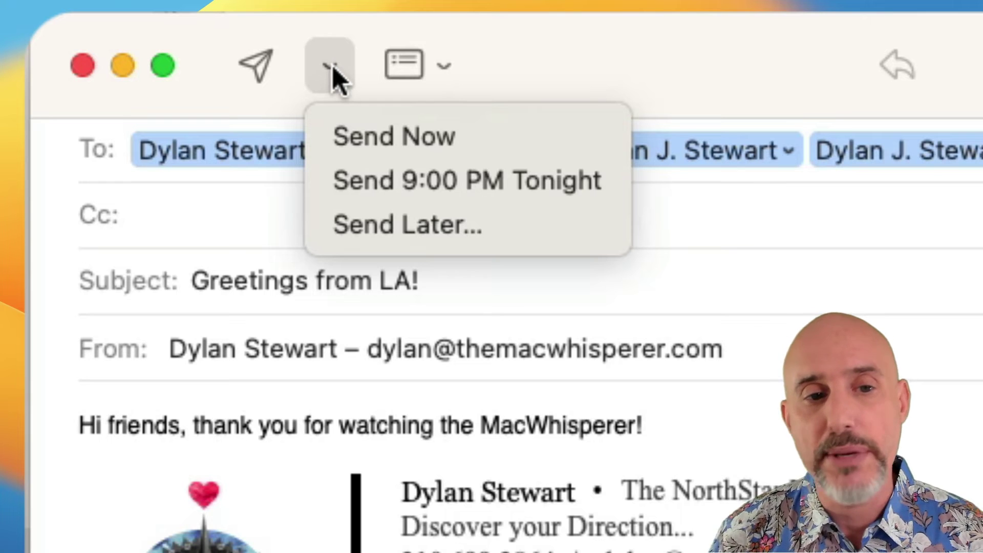
left_click(676, 87)
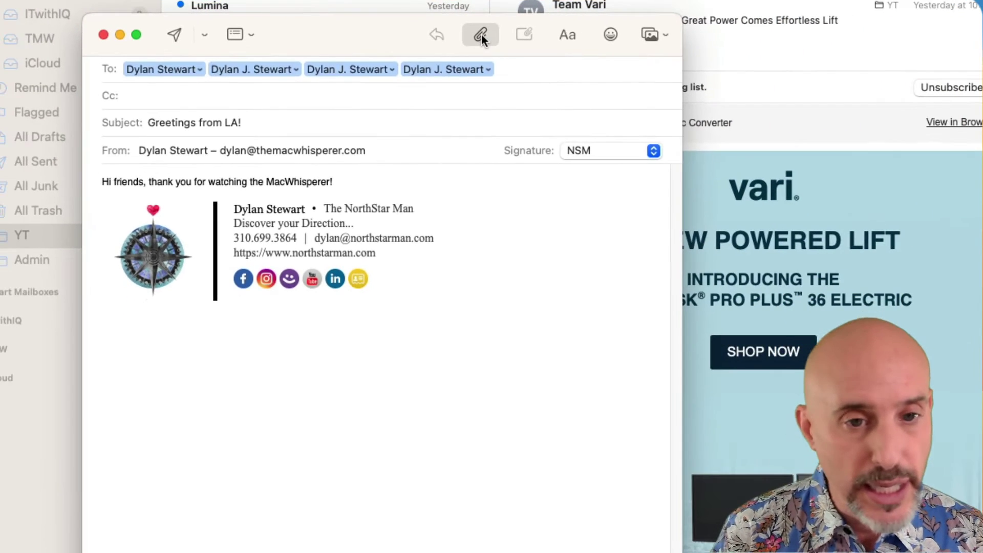
Attach the Module 3 Homework PDF to the message.
left_click(480, 34)
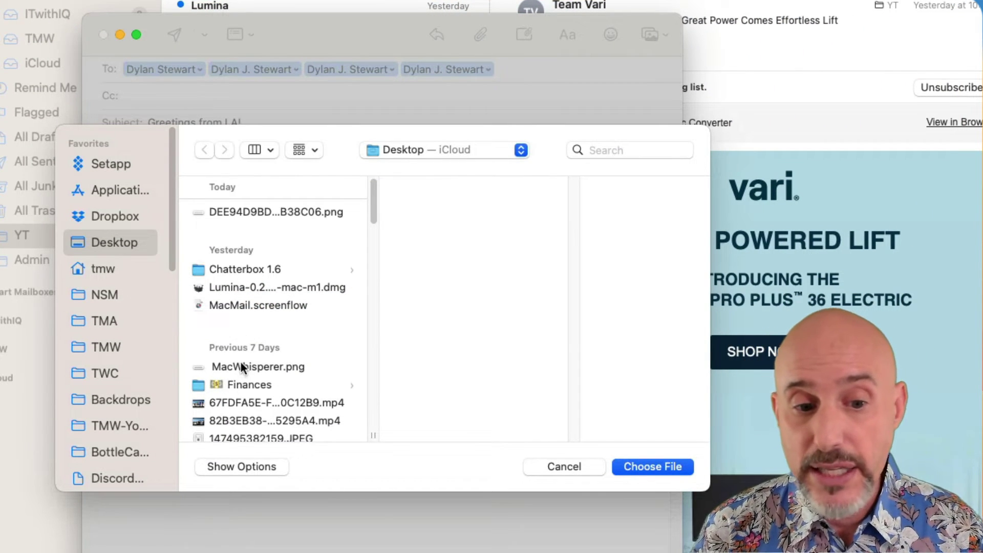
scroll(241, 364, "down", 1)
scroll(241, 364, "down", 3)
left_click(238, 380)
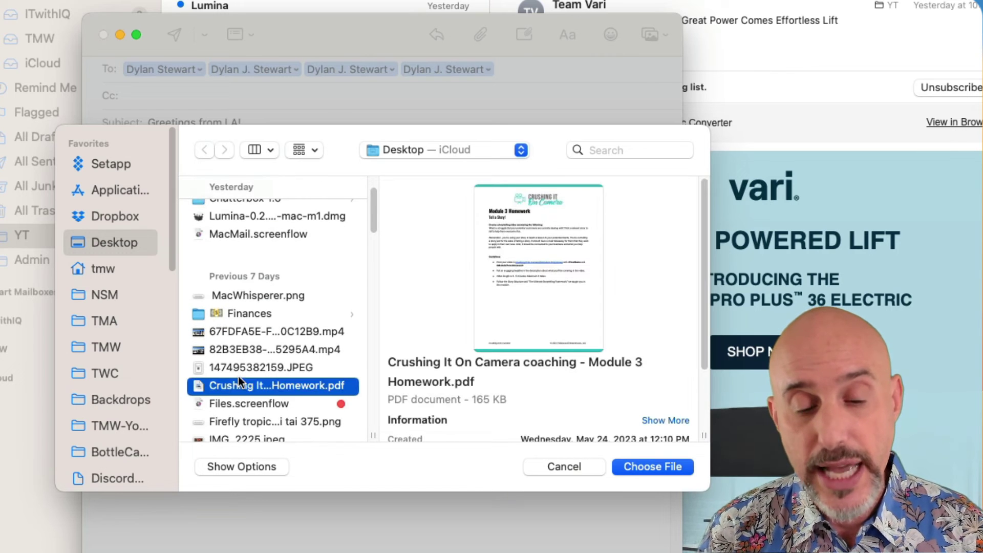
left_click(665, 468)
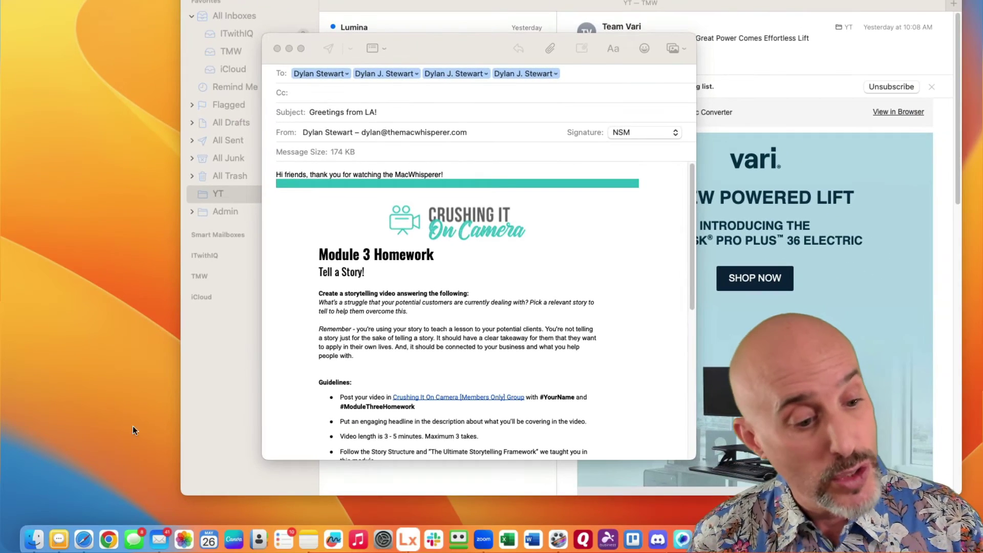
Drag MacWhisperer.png from the Desktop into the body after the greeting, then close Finder.
left_click(34, 539)
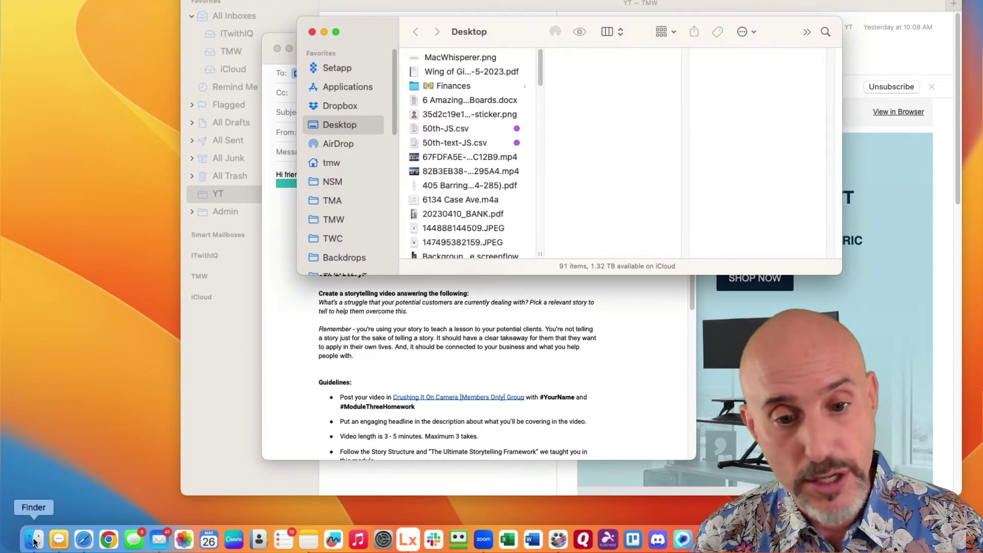
left_click_drag(366, 32, 754, 151)
left_click_drag(827, 180, 515, 174)
left_click(684, 182)
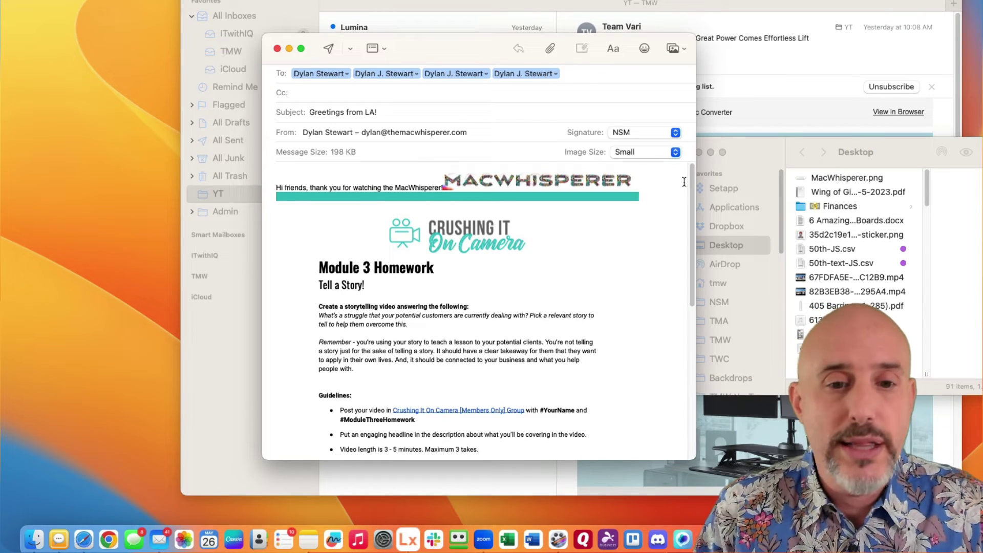
left_click(761, 150)
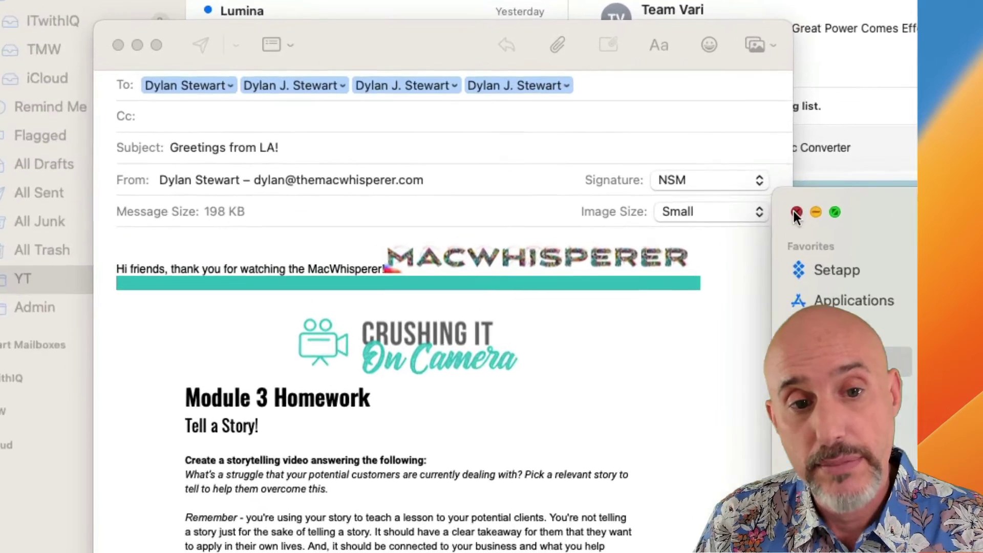
left_click(797, 212)
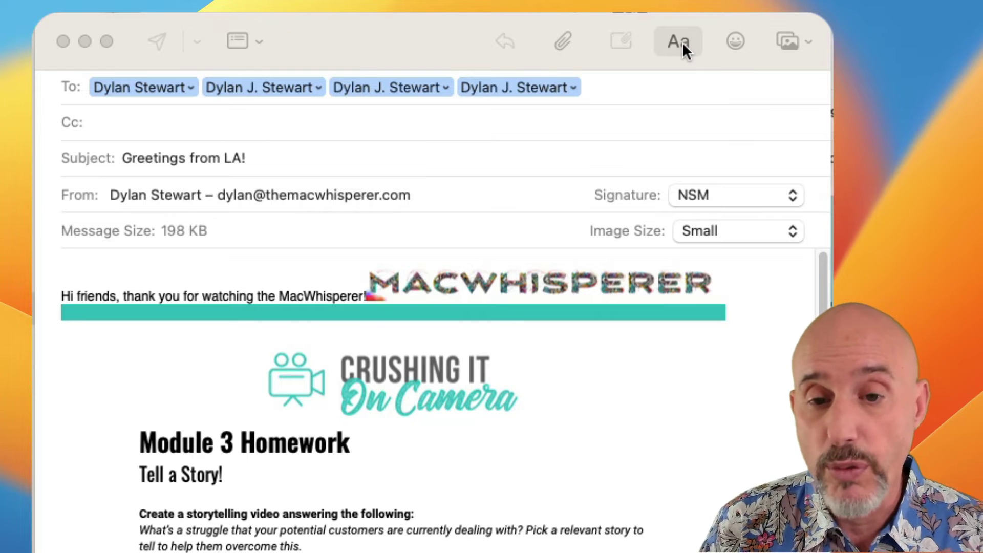
Format the greeting line as Arial Unicode MS, size 18, red.
left_click(683, 44)
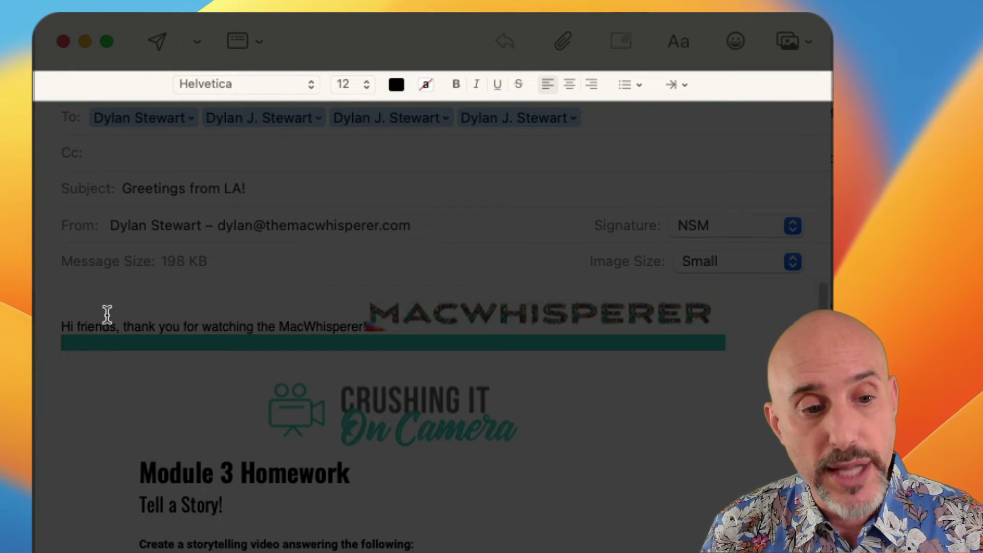
left_click_drag(57, 328, 365, 330)
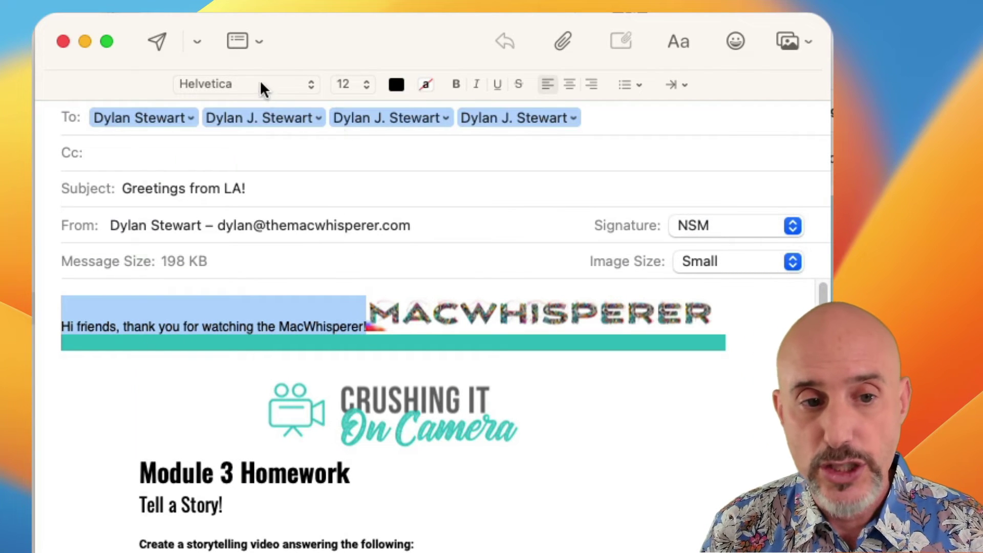
left_click(258, 84)
left_click(241, 349)
left_click(356, 85)
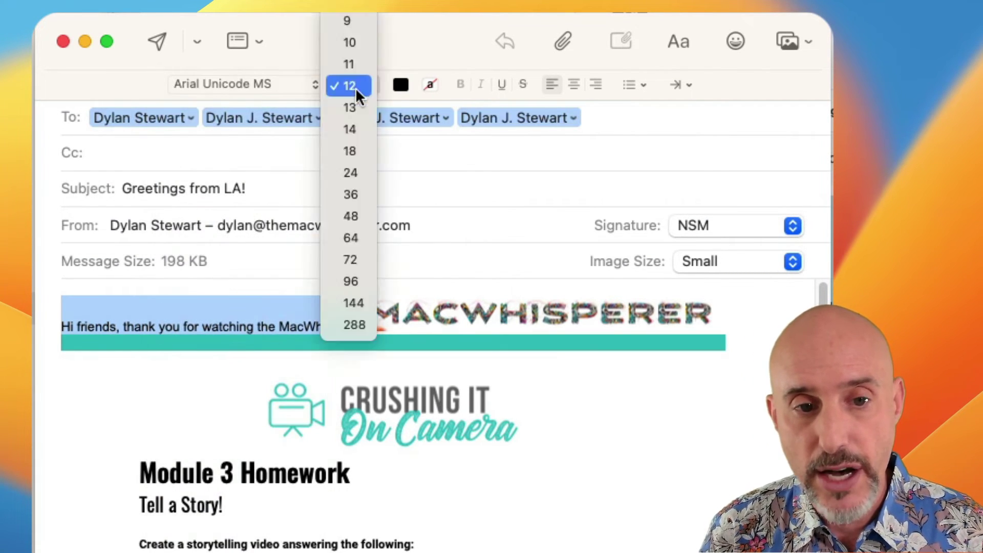
left_click(350, 152)
left_click(401, 85)
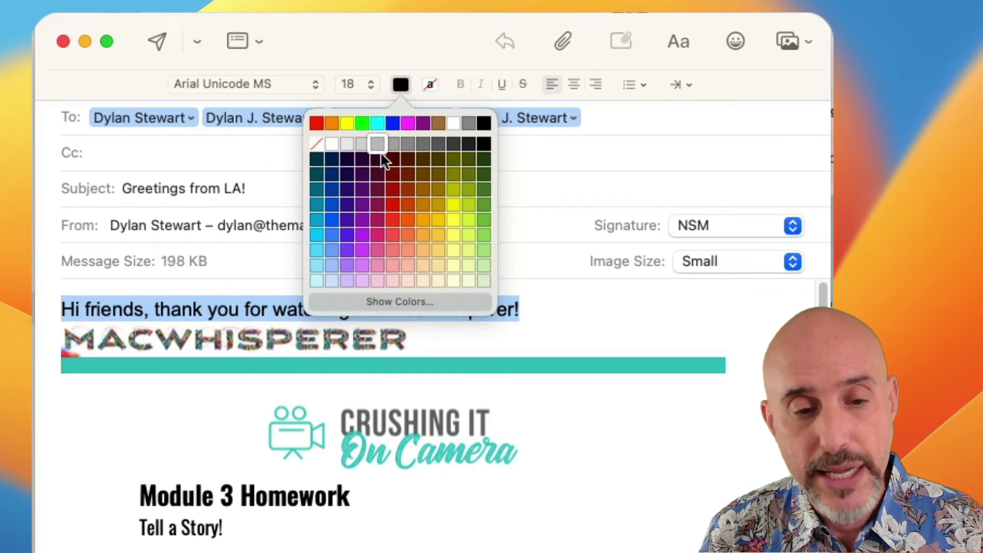
left_click(395, 180)
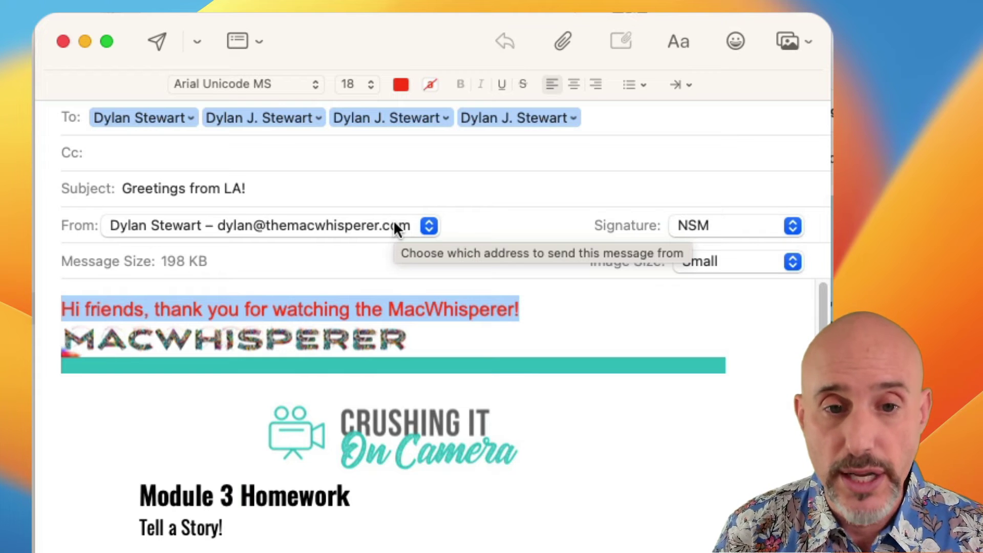
Add a red heart emoji, found by searching 'red', at the end of the greeting.
key("Right")
left_click(737, 41)
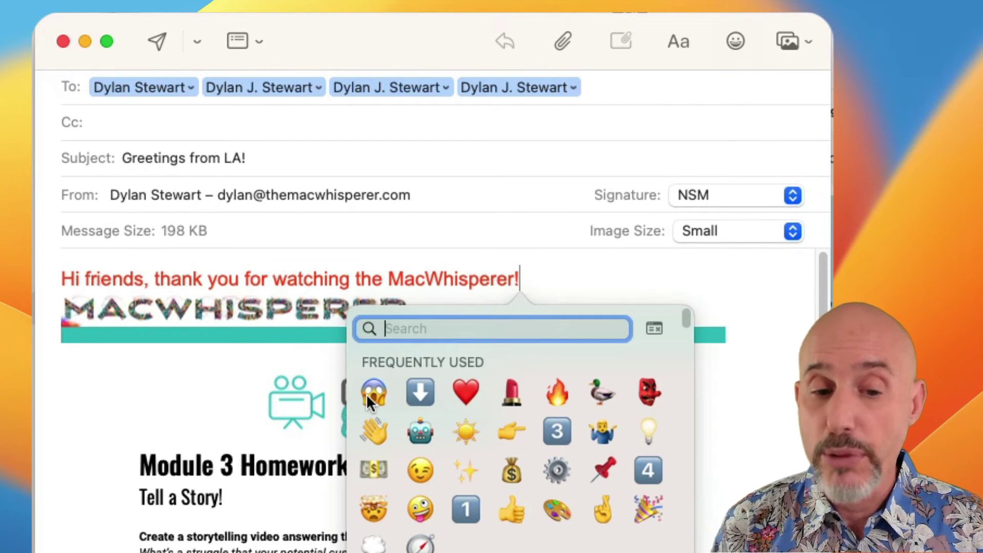
type("red")
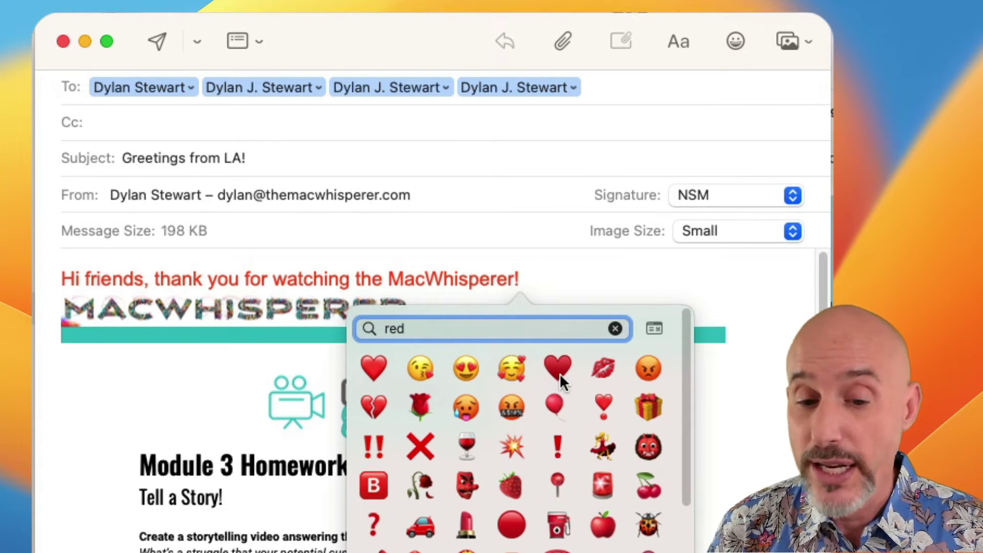
left_click_drag(561, 373, 564, 268)
left_click(567, 288)
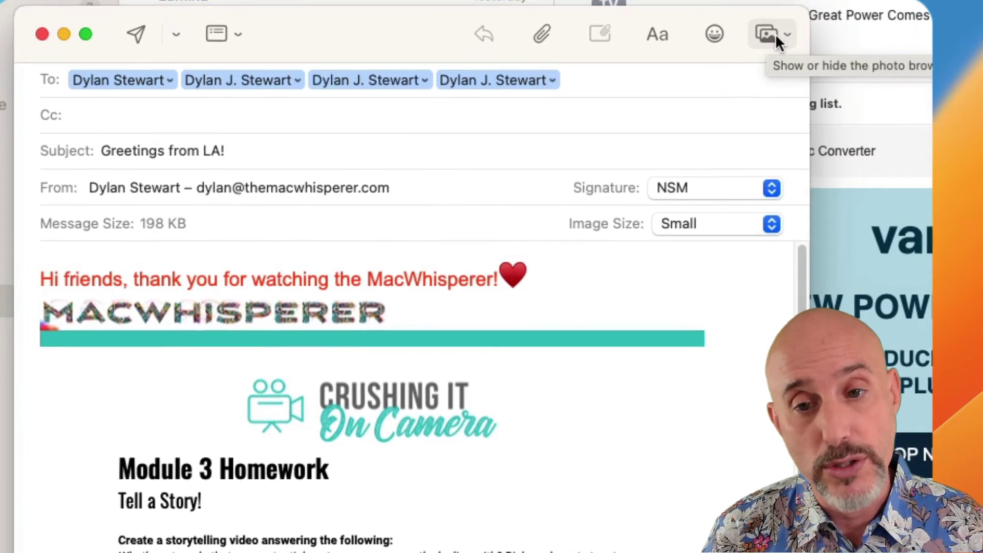
Insert IMG_8440.HEIC and IMG_1070.jpg from the Photos library into the message body.
left_click(789, 42)
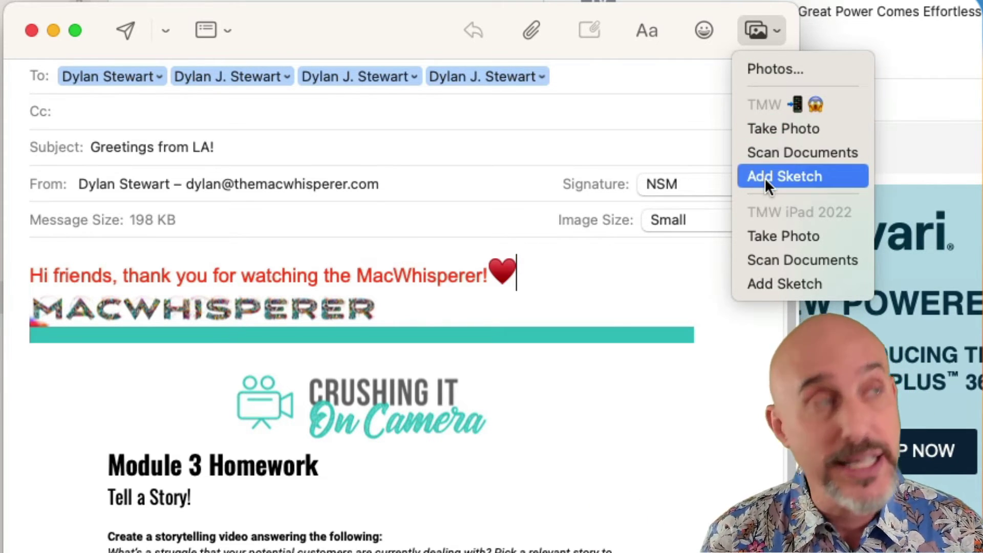
left_click(784, 71)
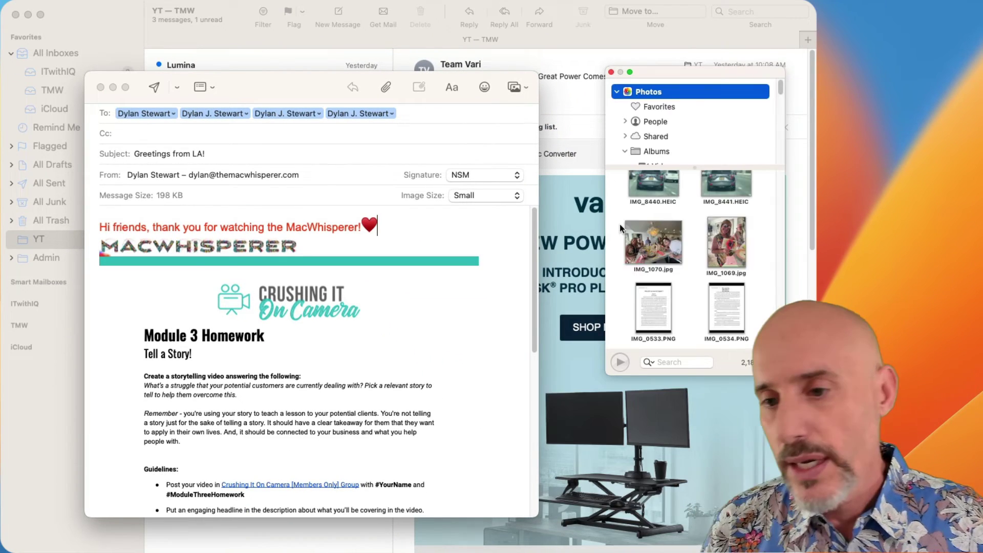
left_click(656, 232)
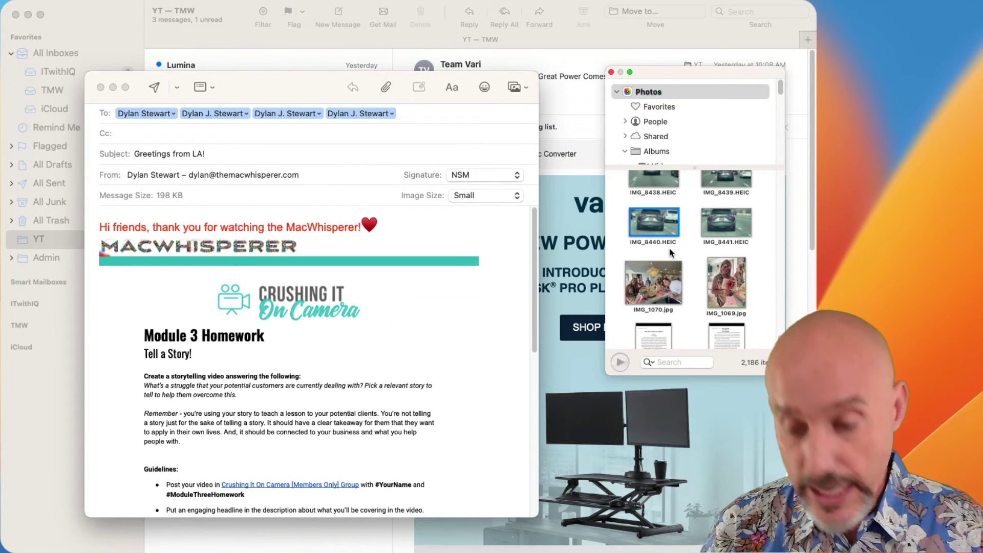
left_click(675, 284, "super")
left_click_drag(674, 283, 462, 237)
mouse_move(296, 334)
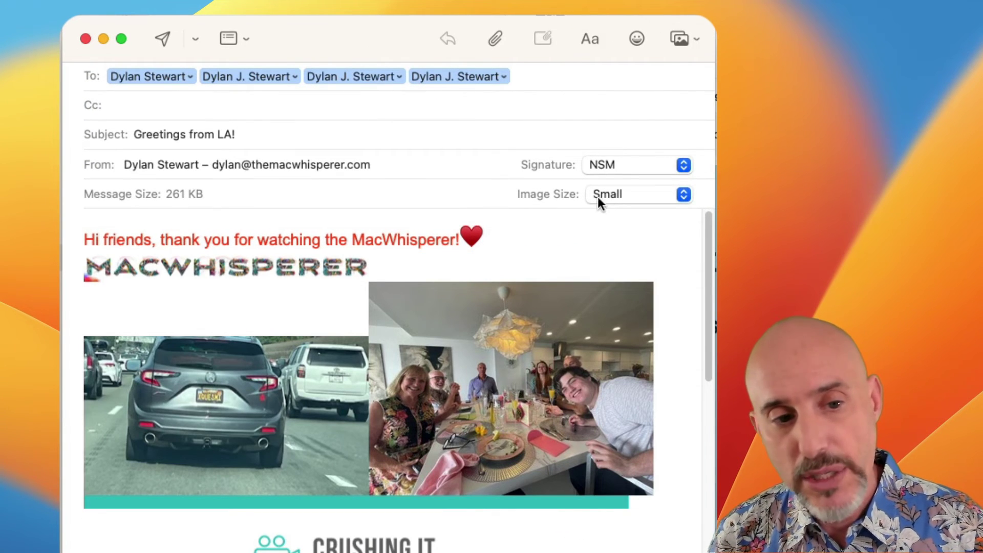
Try Original Image and Small in the Image Size pop-up, then settle on Medium.
left_click(626, 194)
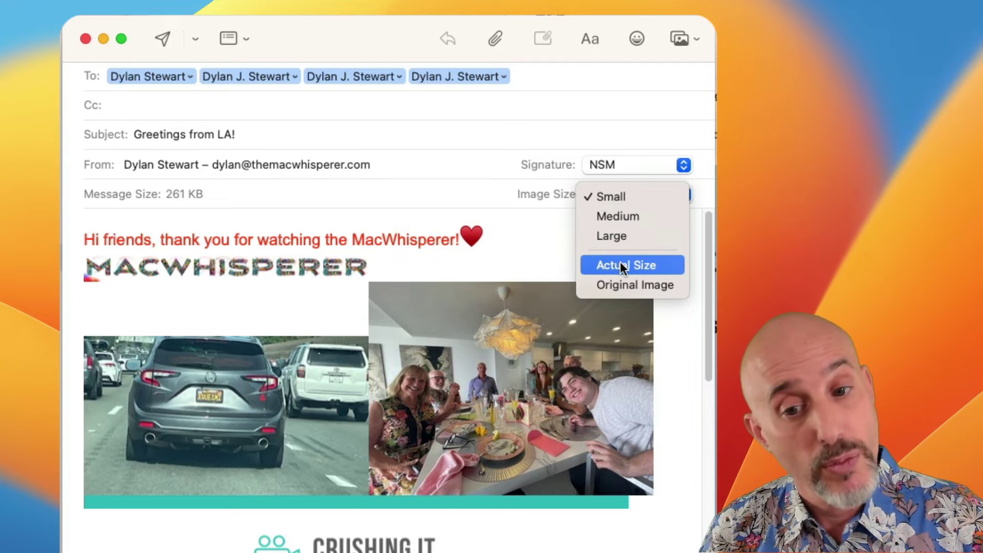
left_click(619, 283)
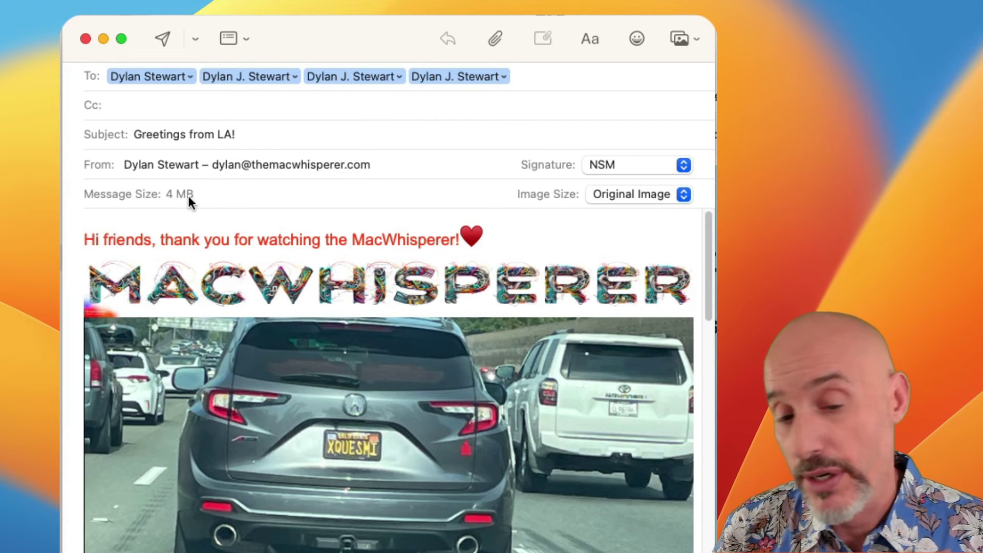
left_click(669, 193)
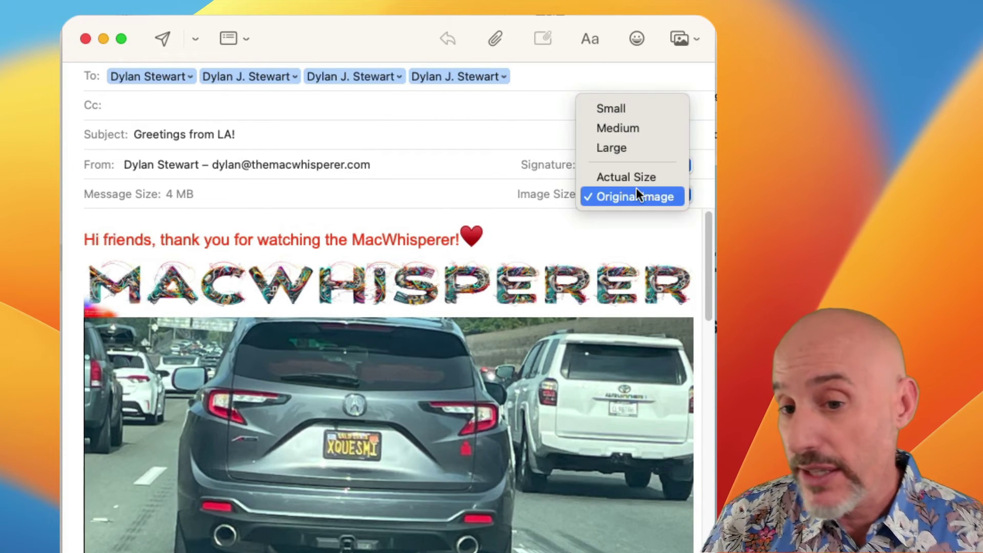
left_click(626, 106)
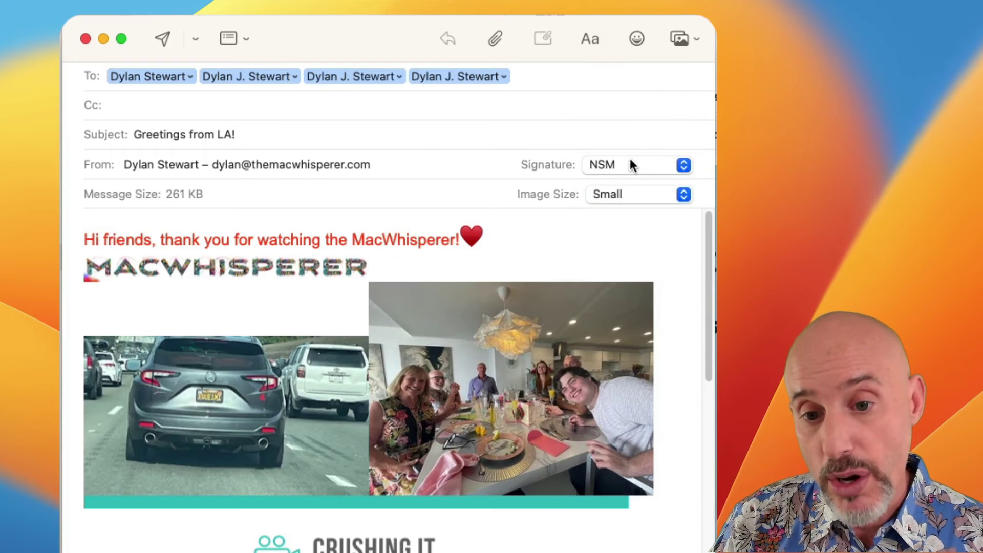
left_click(629, 194)
left_click(618, 216)
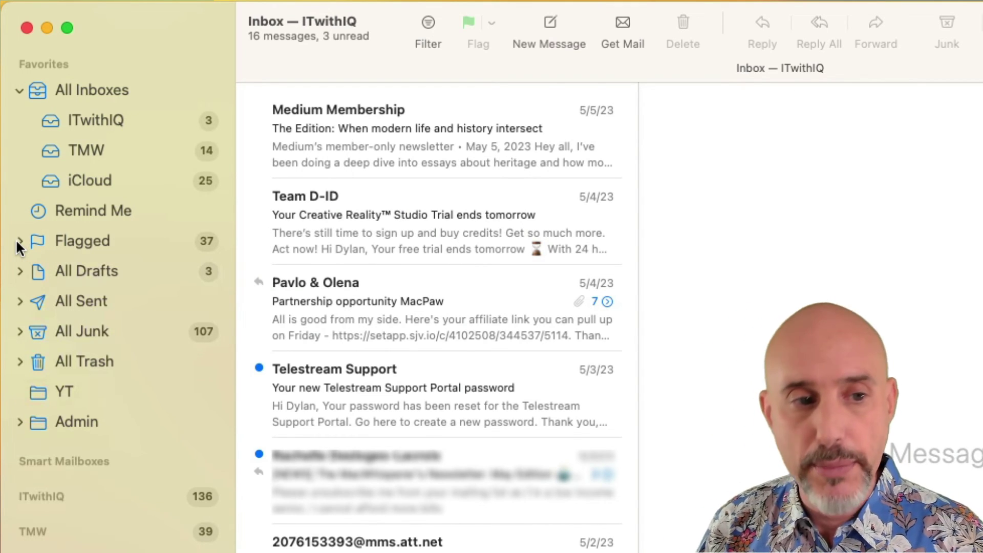
Expand Flagged in the sidebar and flag the MacPaw partnership message yellow.
left_click(19, 241)
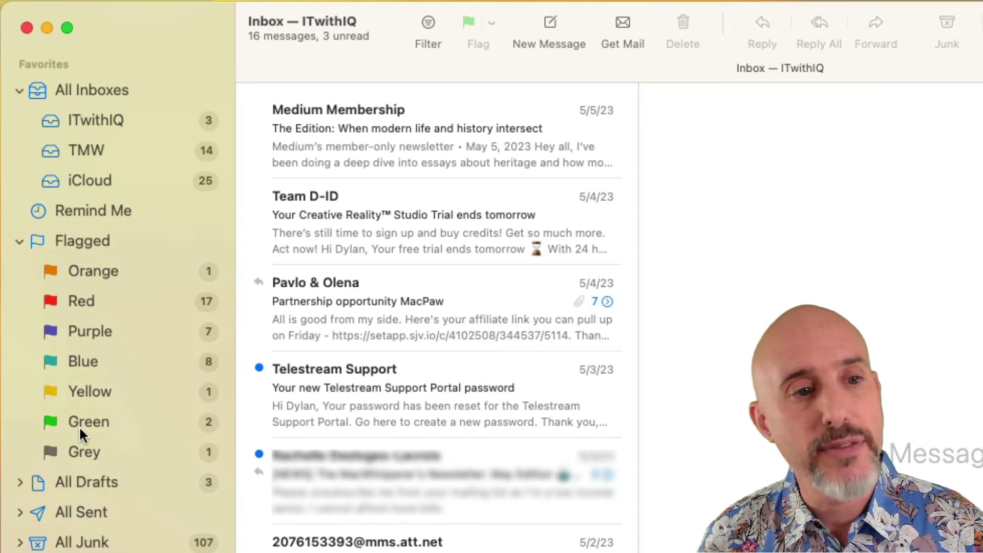
left_click(91, 120)
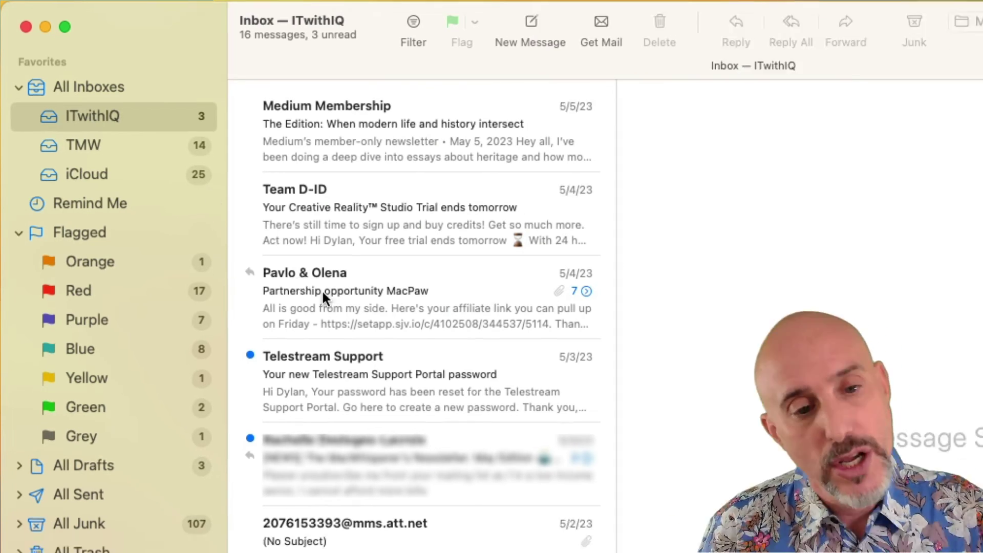
left_click(342, 305)
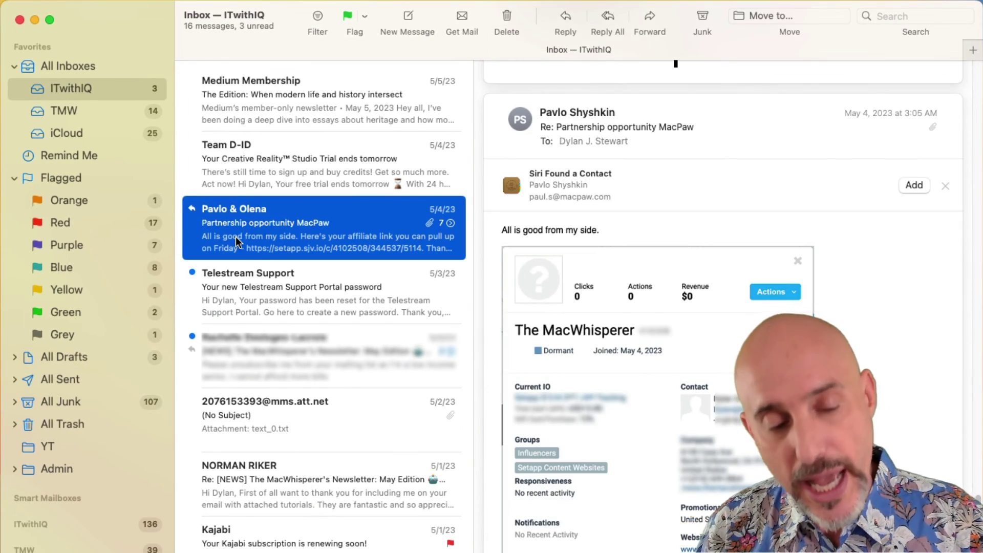
right_click(238, 234)
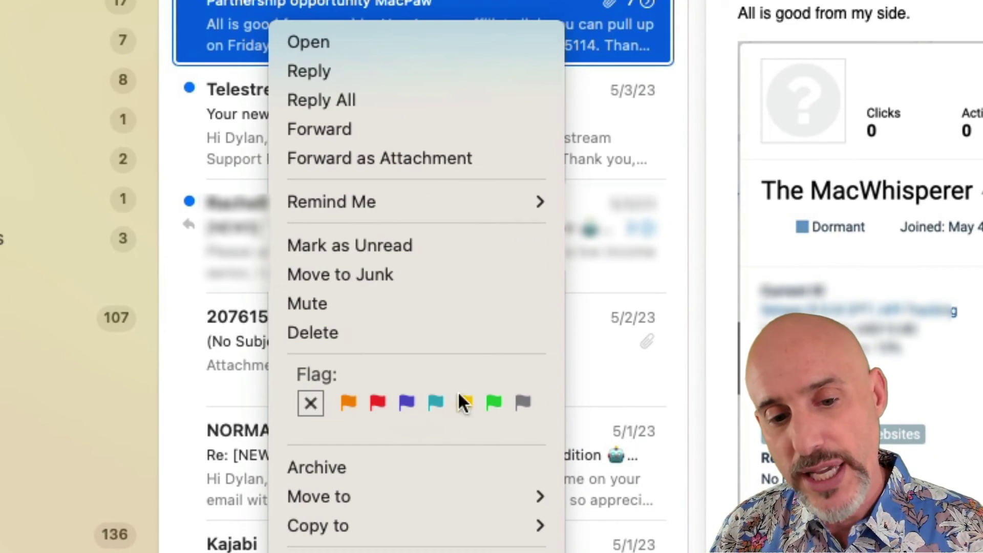
left_click(466, 402)
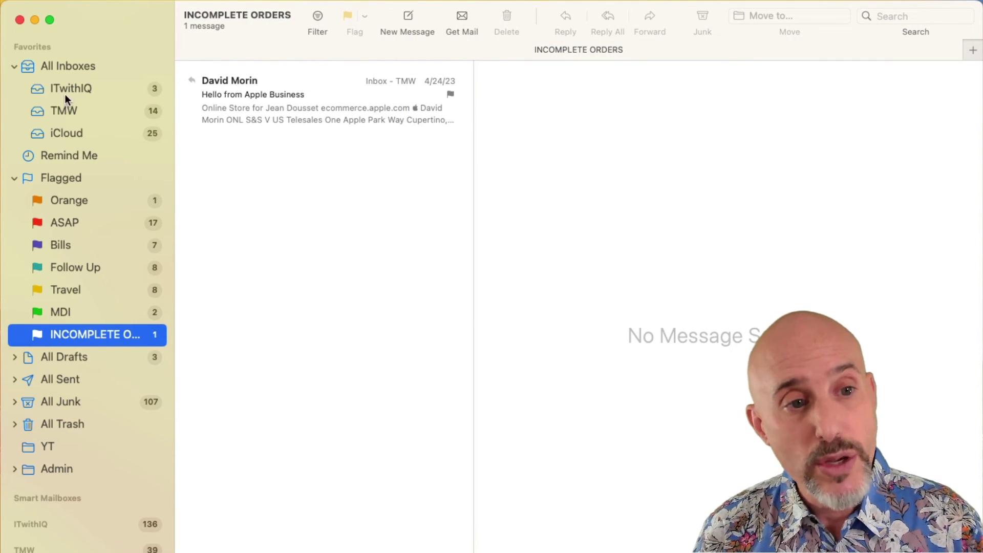
Flag the Team D-ID trial message ASAP via the Flag dropdown and open the ASAP mailbox.
left_click(64, 91)
left_click(302, 225)
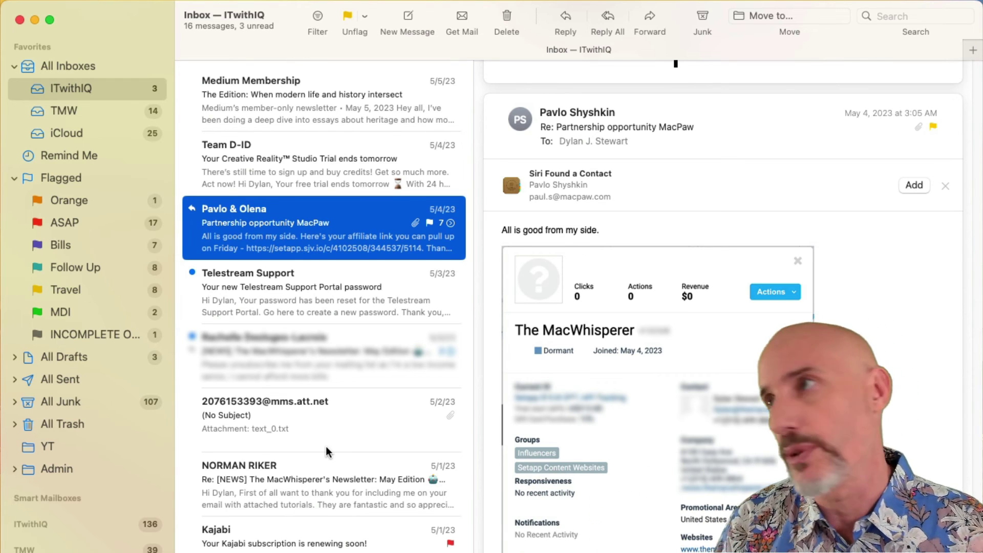
left_click(270, 173)
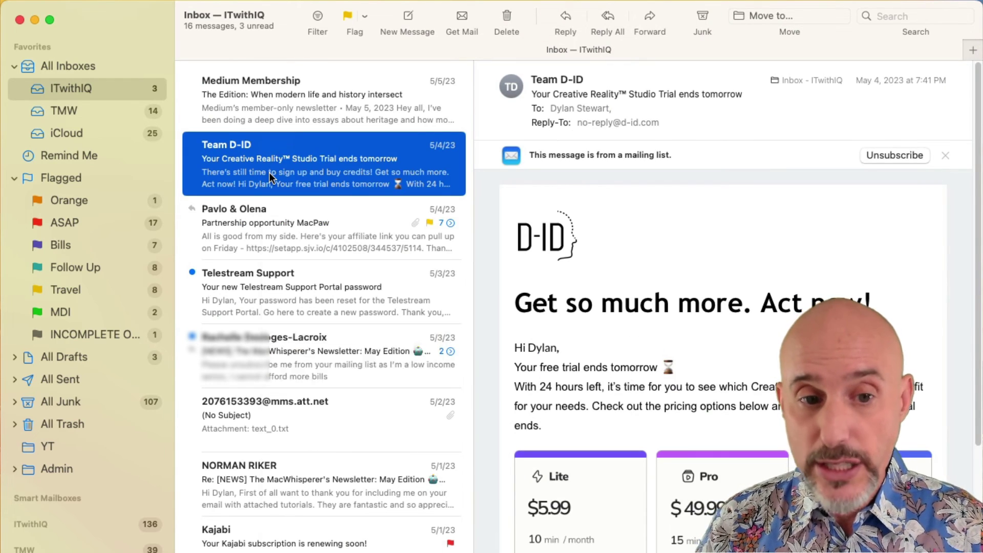
right_click(269, 173)
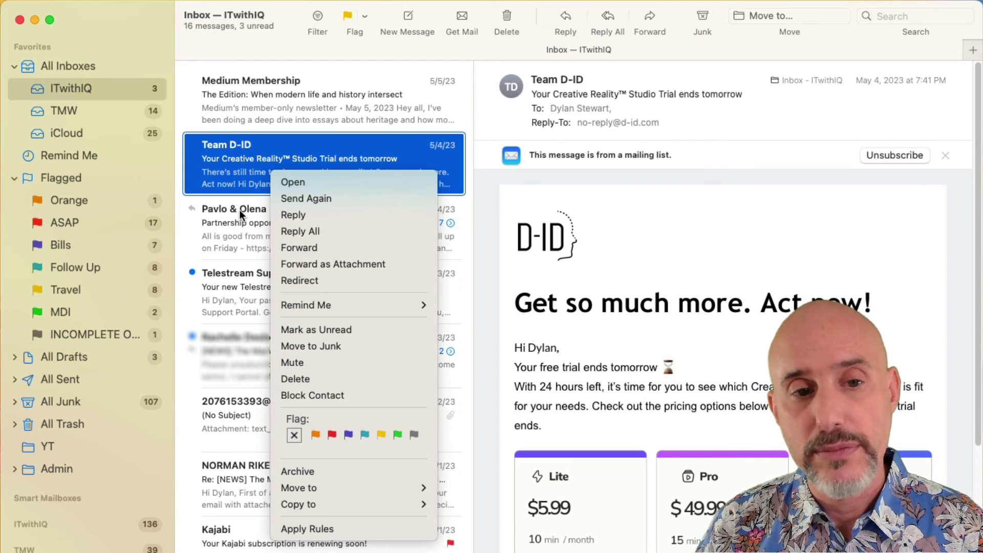
left_click(233, 169)
left_click(366, 20)
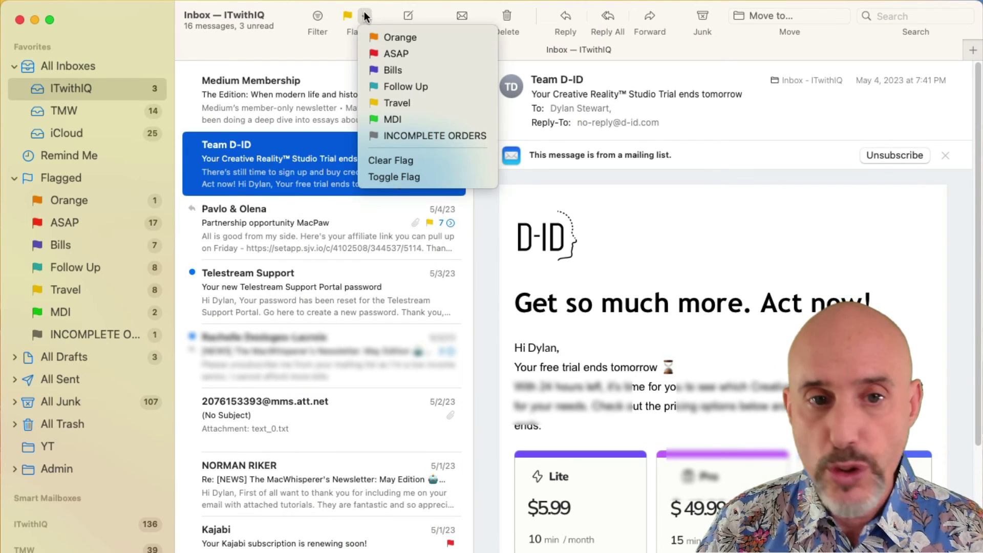
left_click(384, 54)
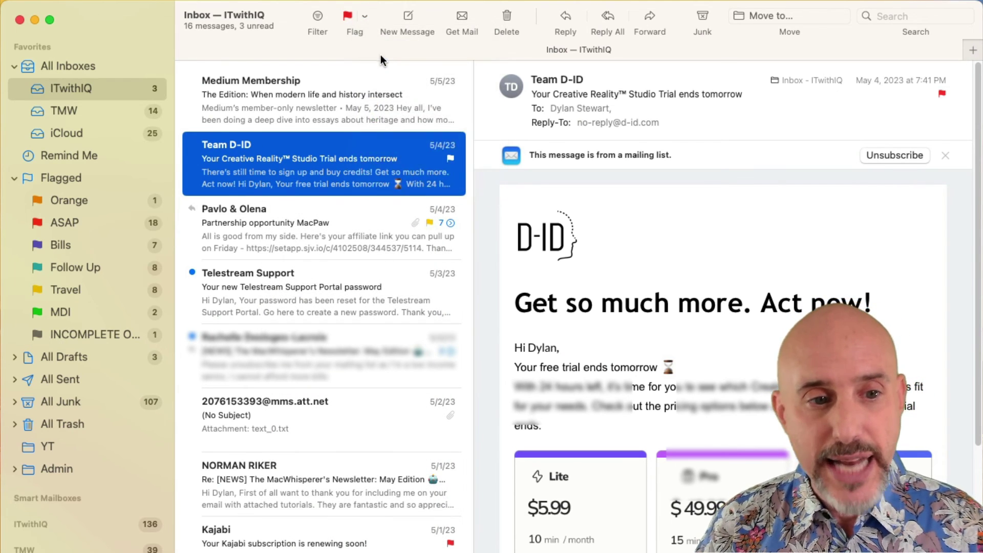
left_click(64, 229)
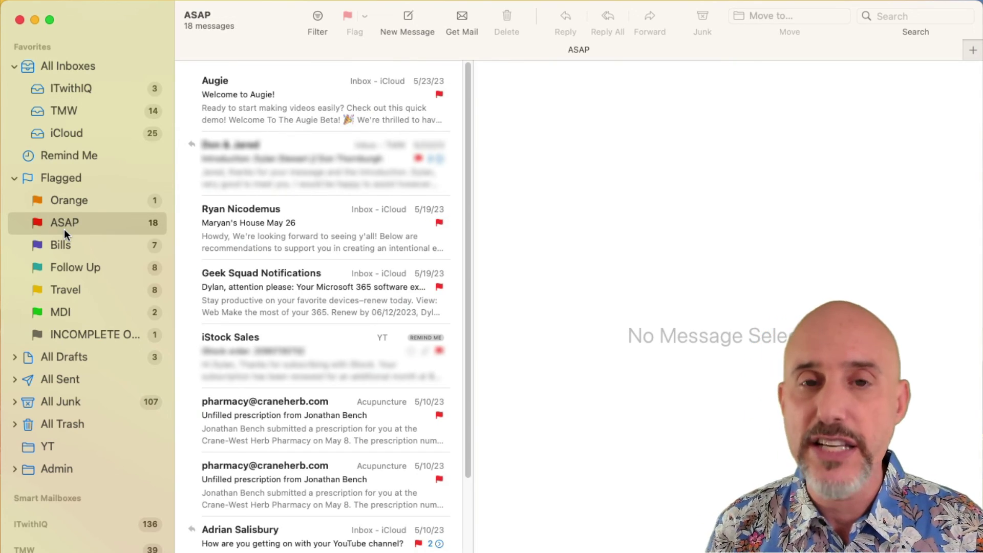